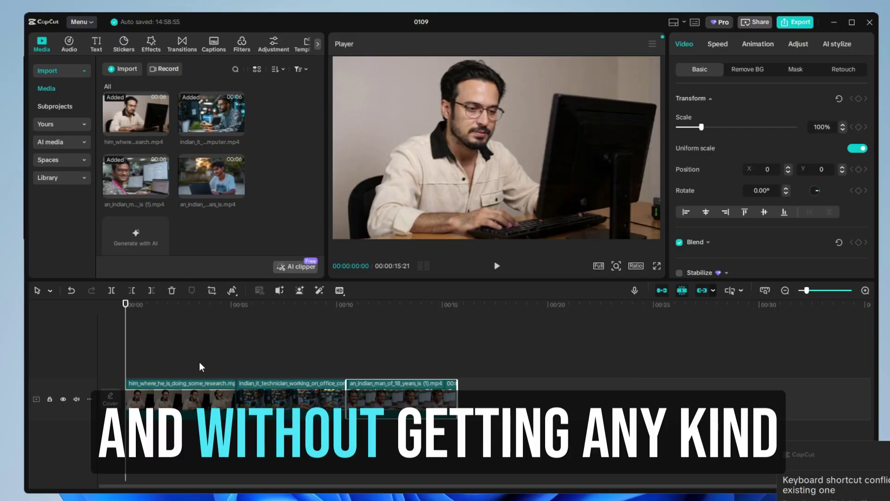
Select the first timeline clip and show the Trending video effects library.
{"action": "left_click", "coordinate": [185, 400]}
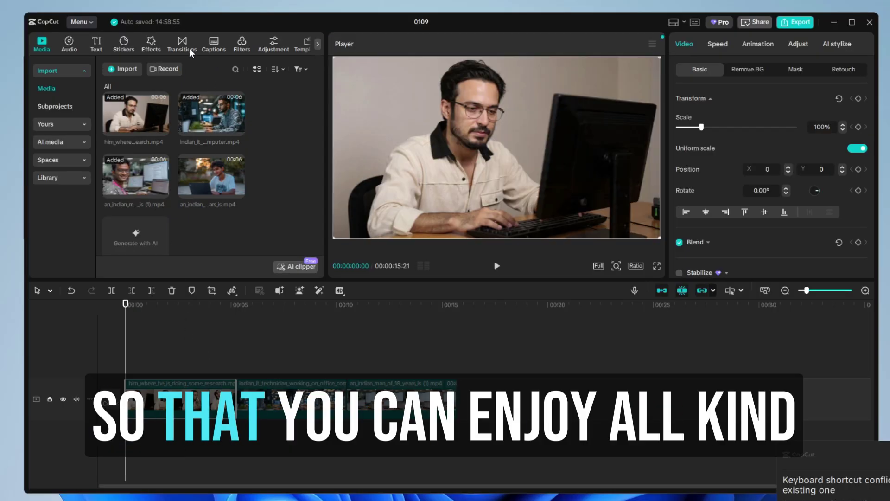
{"action": "left_click", "coordinate": [147, 46]}
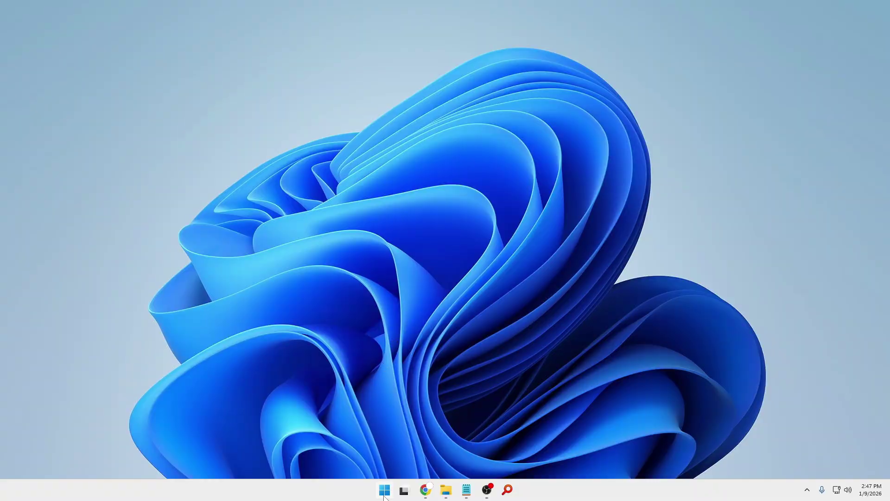
In Time & language > Language & region, set Country or region to United Kingdom, then close Settings.
{"action": "right_click", "coordinate": [384, 495]}
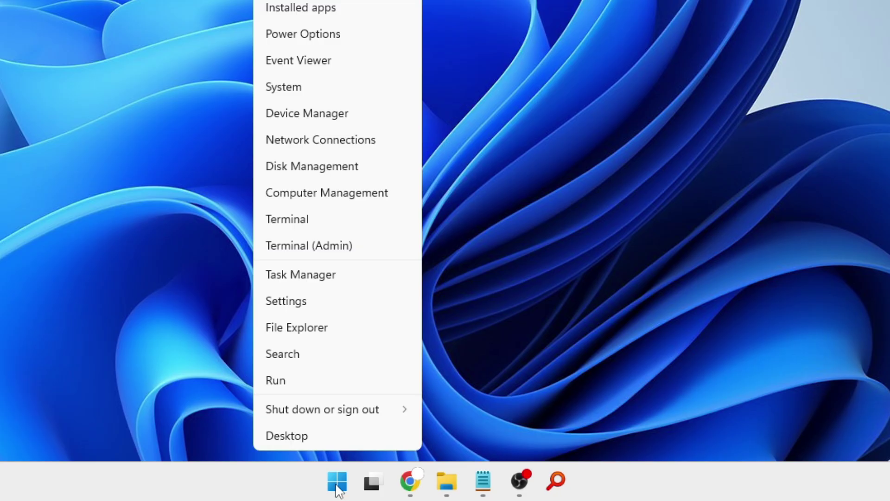
{"action": "left_click", "coordinate": [299, 305]}
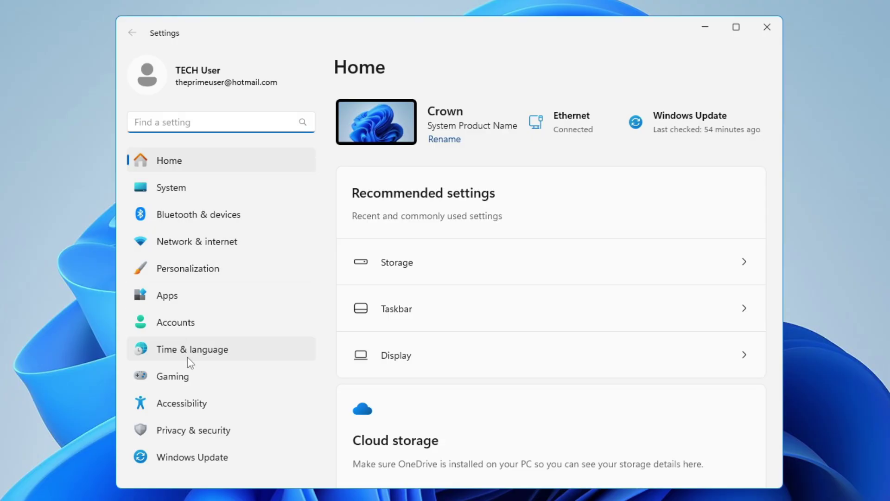
{"action": "left_click", "coordinate": [188, 356]}
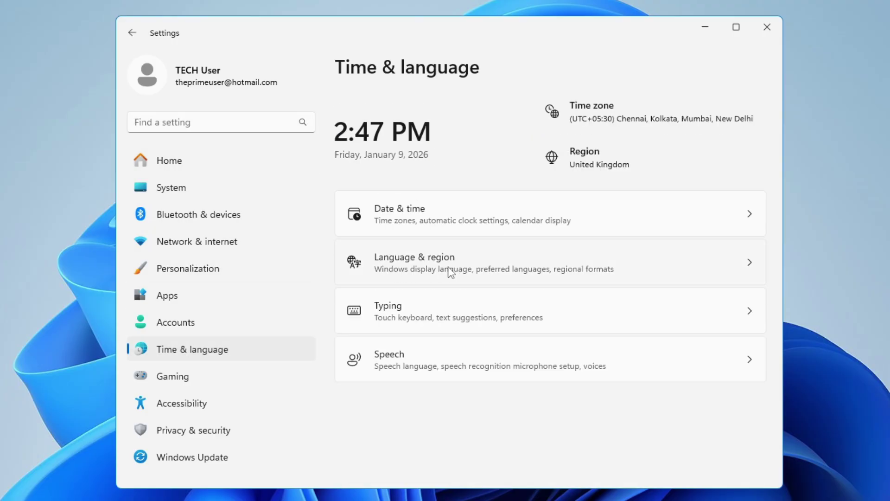
{"action": "left_click", "coordinate": [449, 271]}
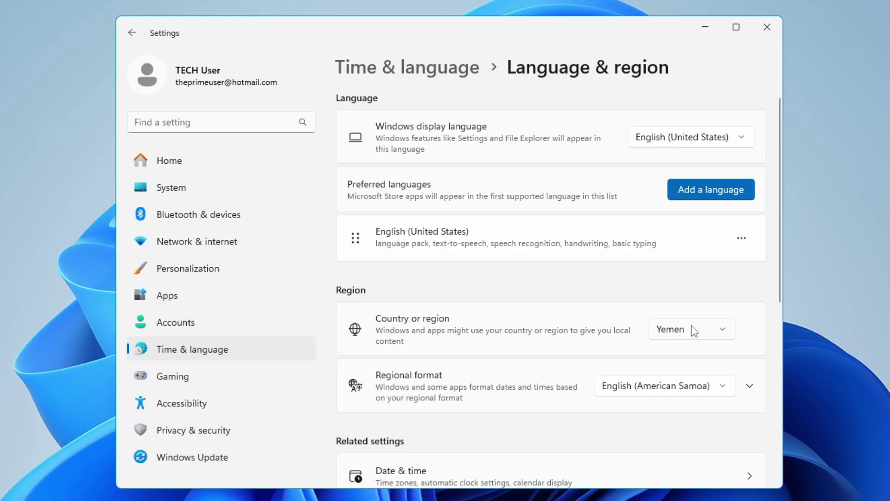
{"action": "left_click", "coordinate": [721, 328]}
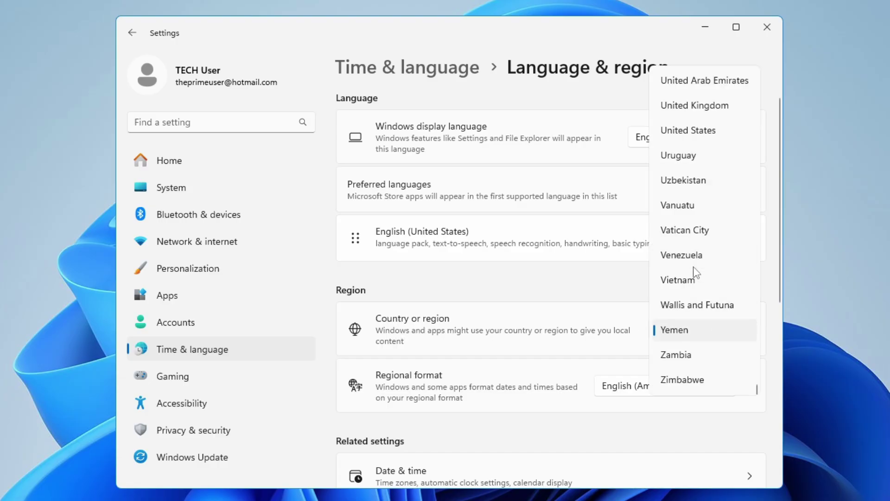
{"action": "scroll", "coordinate": [691, 251], "scroll_direction": "up", "scroll_amount": 1}
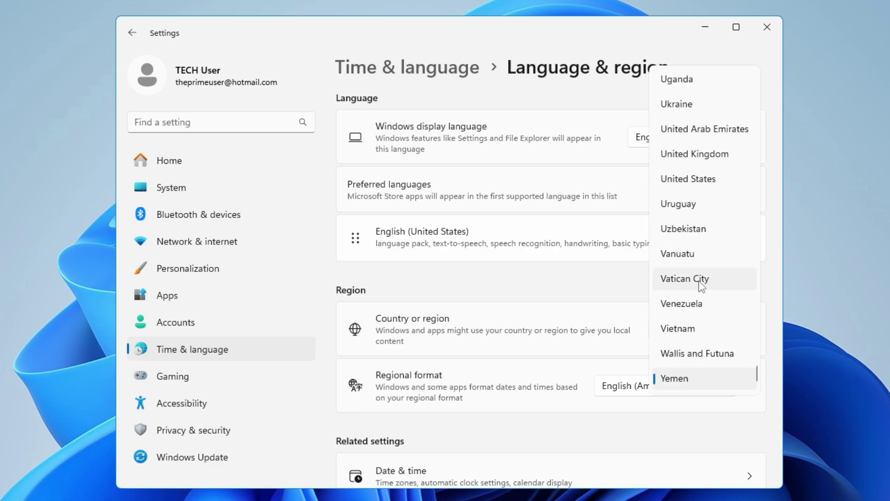
{"action": "left_click", "coordinate": [692, 157]}
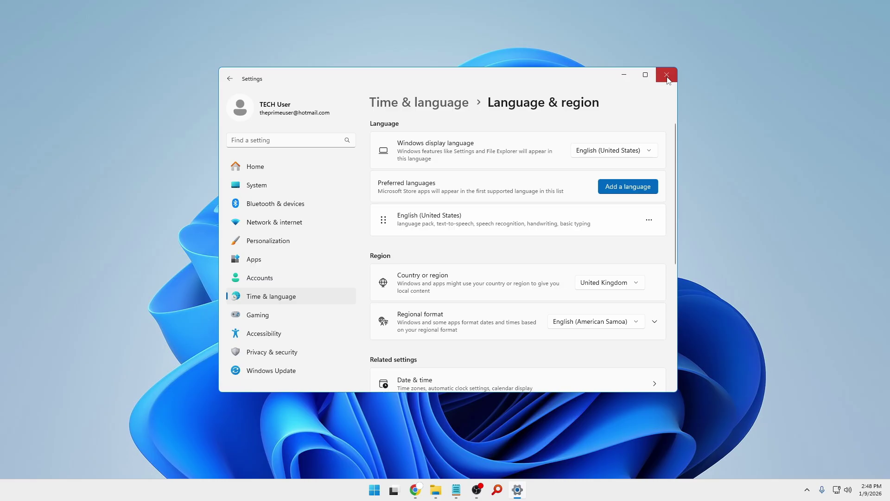
{"action": "left_click", "coordinate": [767, 27]}
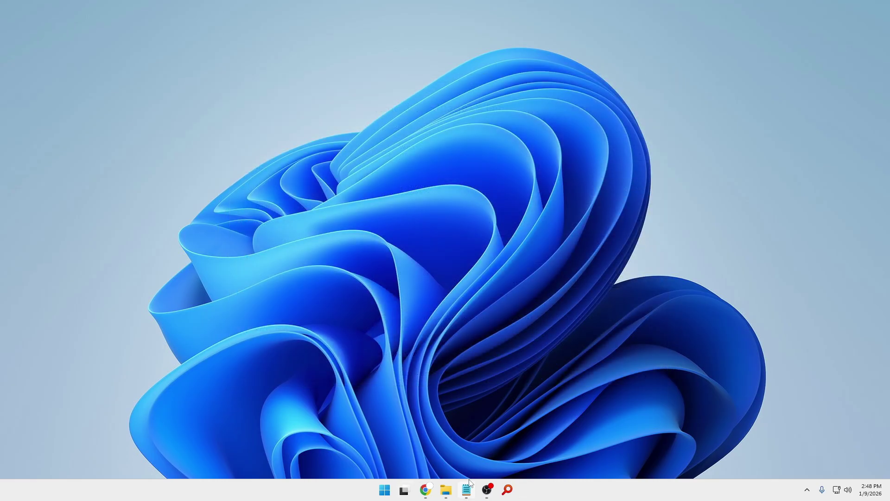
Launch Microsoft Store from a Start search for 'store'.
{"action": "left_click", "coordinate": [385, 490]}
{"action": "type", "text": "store"}
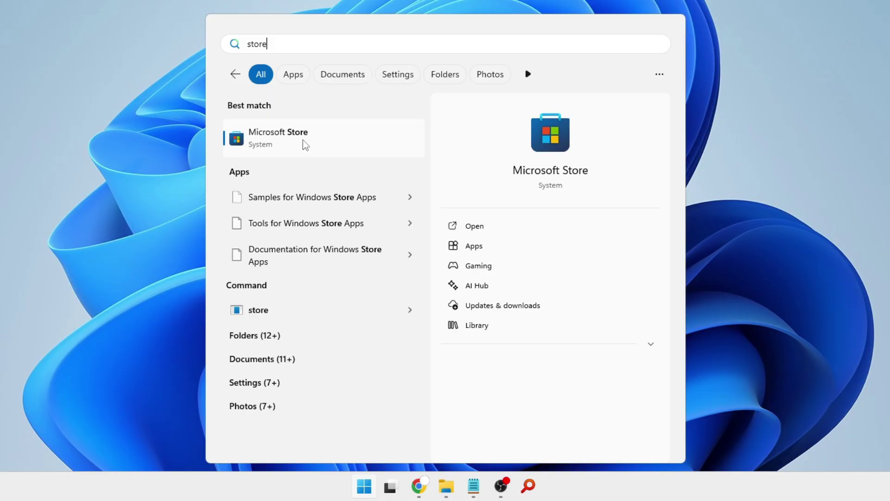
{"action": "left_click", "coordinate": [305, 146]}
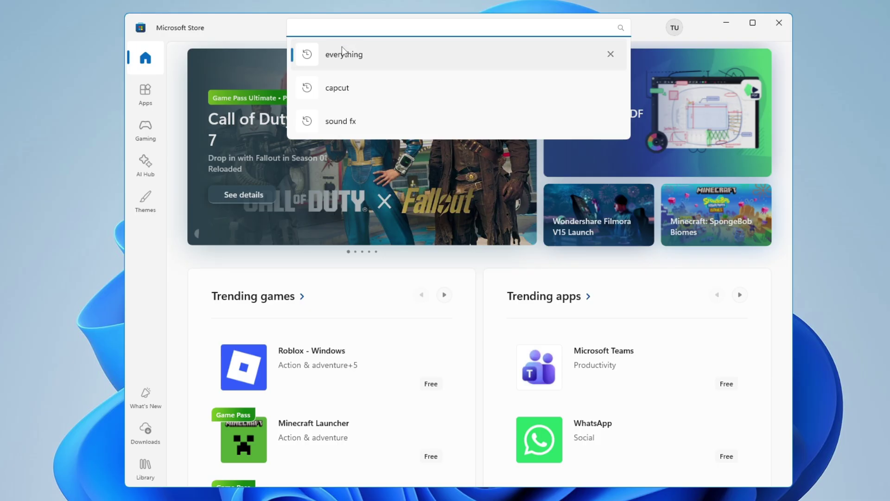
Rerun the 'capcut' search, open the CapCut product page and install it.
{"action": "left_click", "coordinate": [338, 88]}
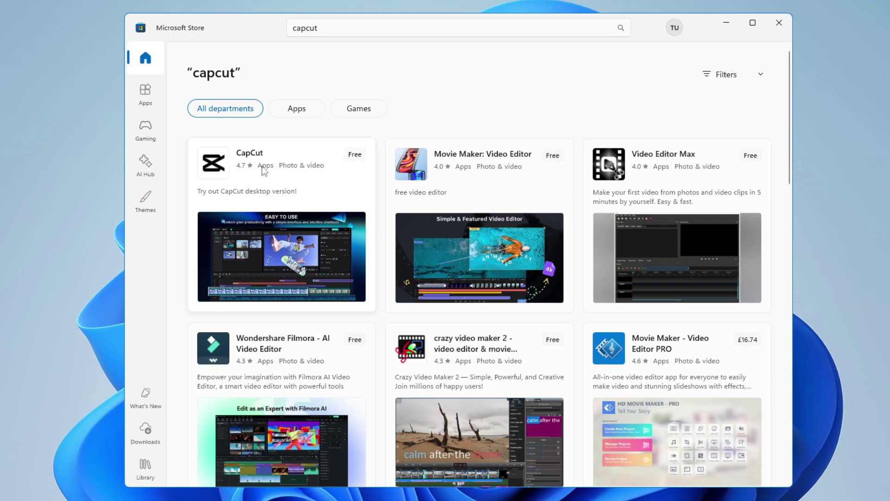
{"action": "mouse_move", "coordinate": [254, 165]}
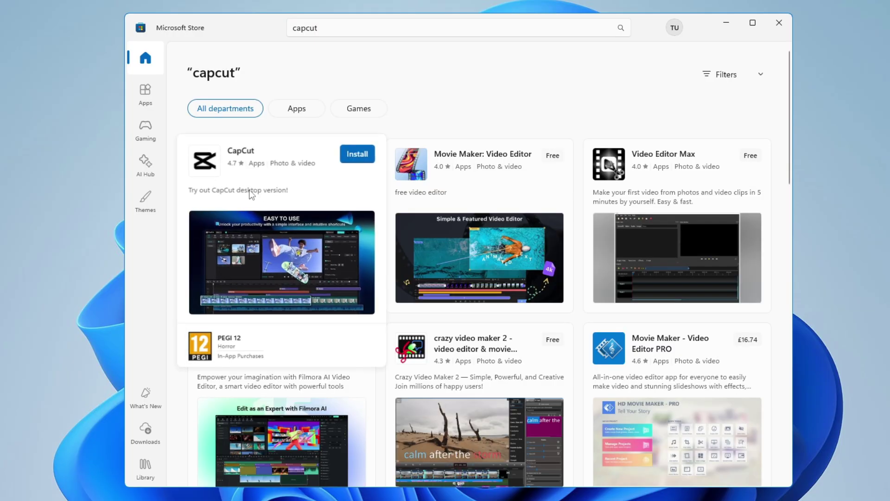
{"action": "left_click", "coordinate": [254, 165]}
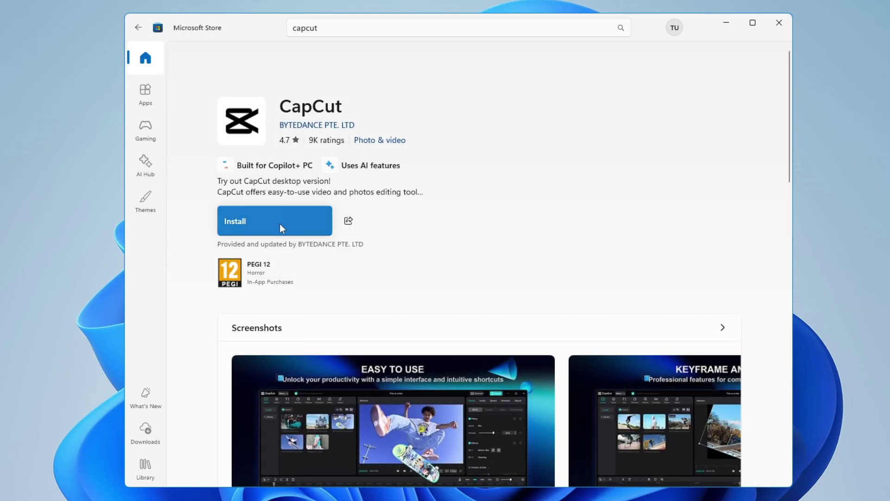
{"action": "left_click", "coordinate": [280, 223]}
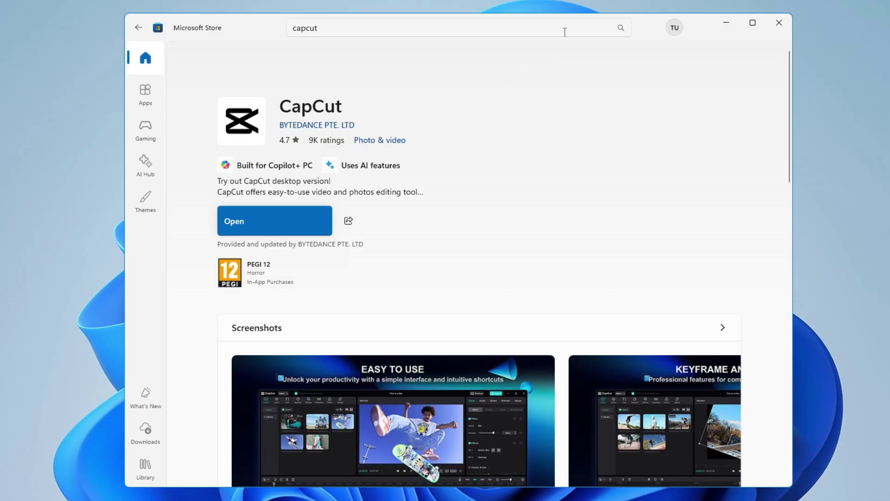
{"action": "left_click", "coordinate": [529, 28]}
Search the Store for 'hotspo' and install Hotspot Shield - VPN, which opens to its privacy notice.
{"action": "left_click", "coordinate": [605, 27]}
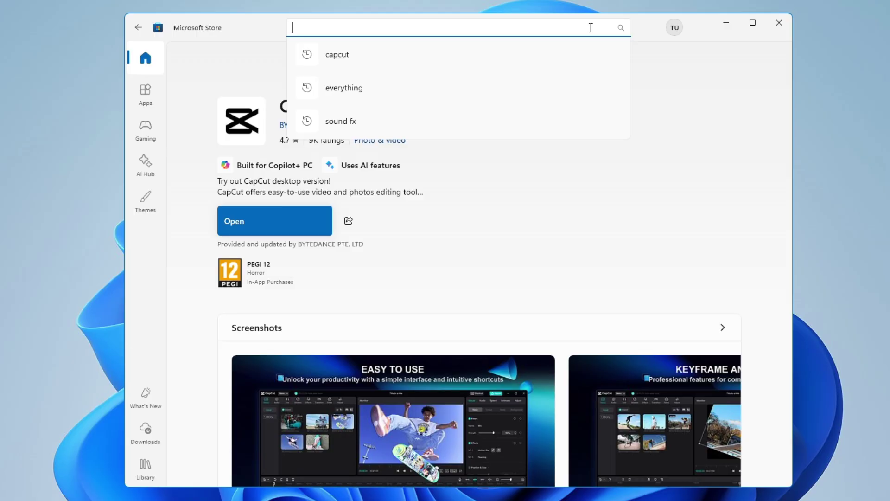
{"action": "type", "text": "hotspo"}
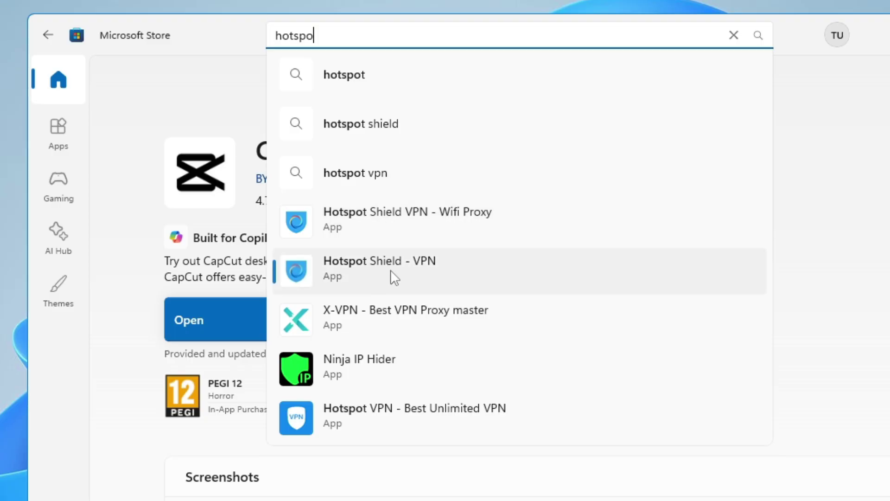
{"action": "left_click", "coordinate": [416, 264]}
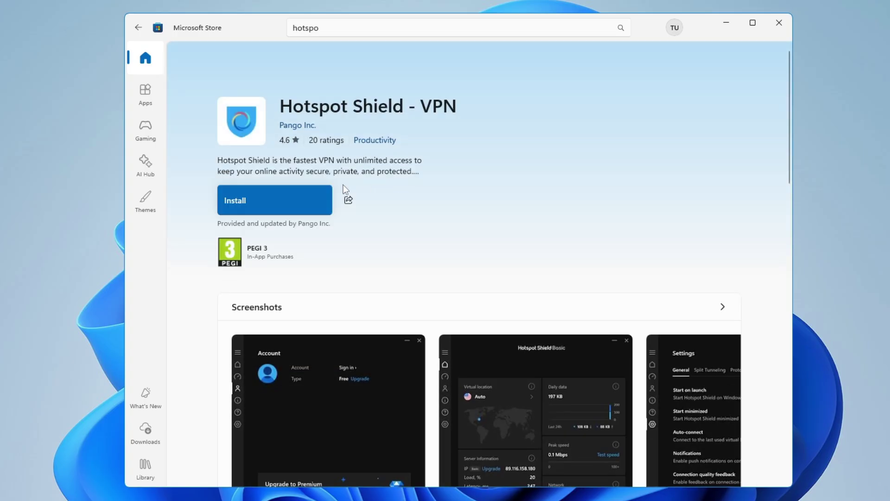
{"action": "left_click", "coordinate": [282, 199]}
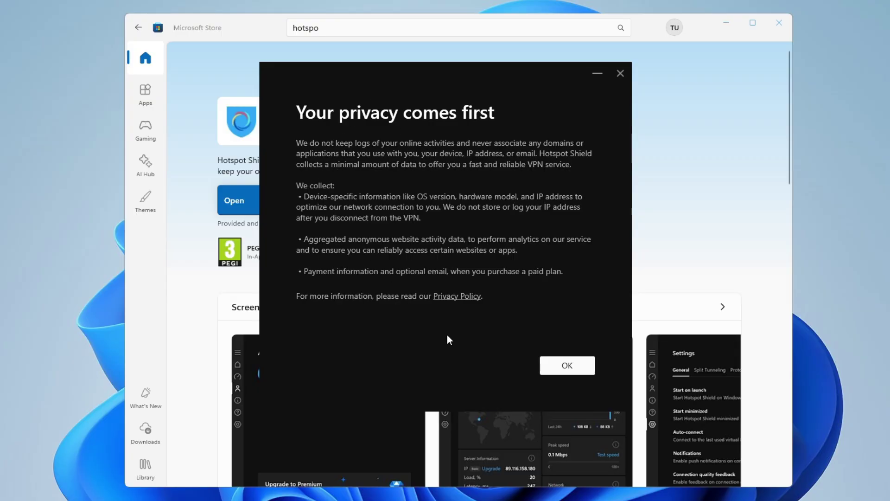
Accept the privacy notice, skip onboarding, choose the free Basic plan and decline the Premium trial.
{"action": "left_click", "coordinate": [568, 366]}
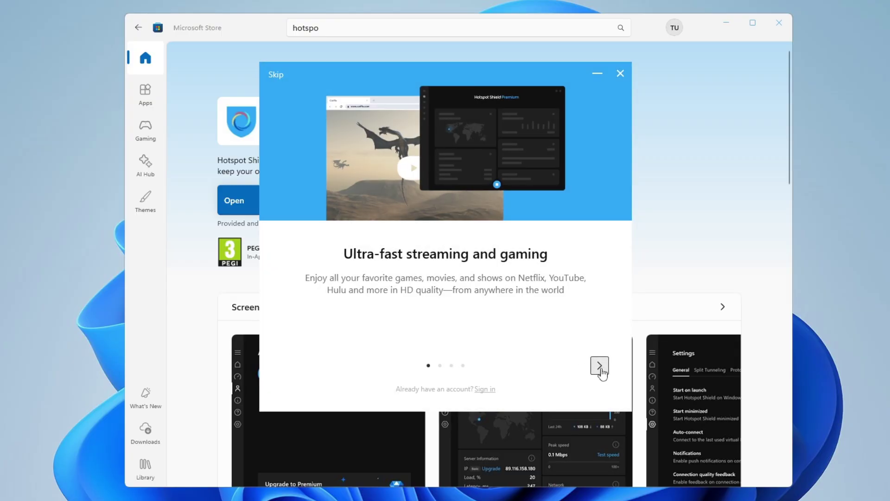
{"action": "left_click", "coordinate": [599, 365]}
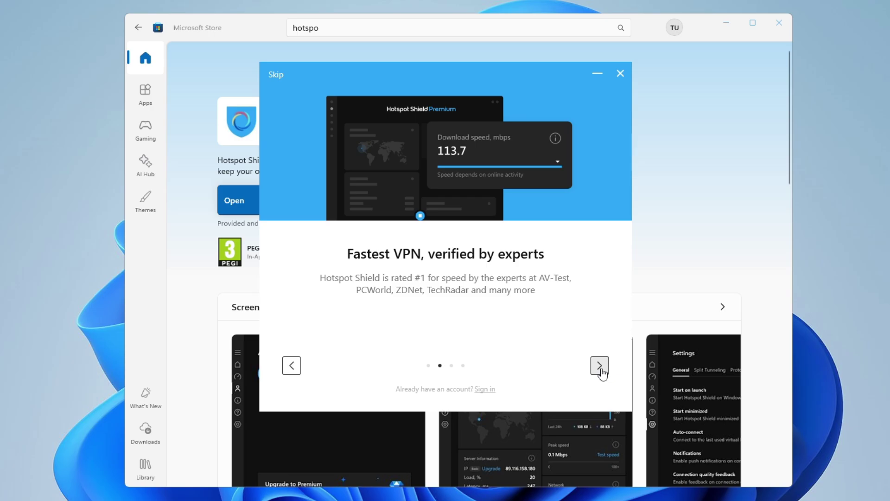
{"action": "left_click", "coordinate": [276, 75]}
{"action": "left_click", "coordinate": [733, 24]}
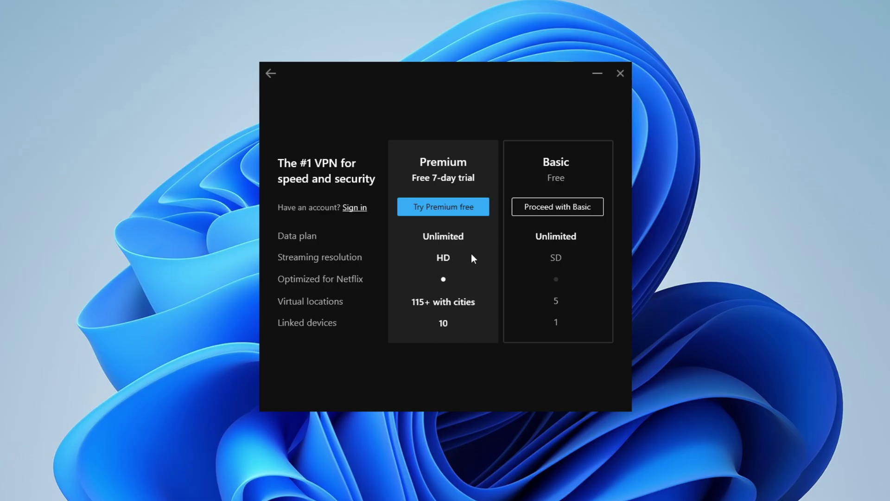
{"action": "left_click", "coordinate": [570, 214]}
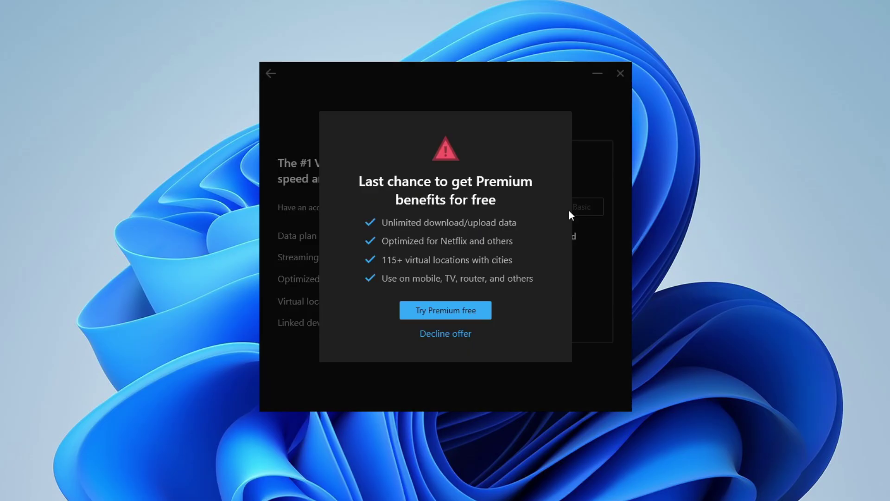
{"action": "left_click", "coordinate": [444, 335]}
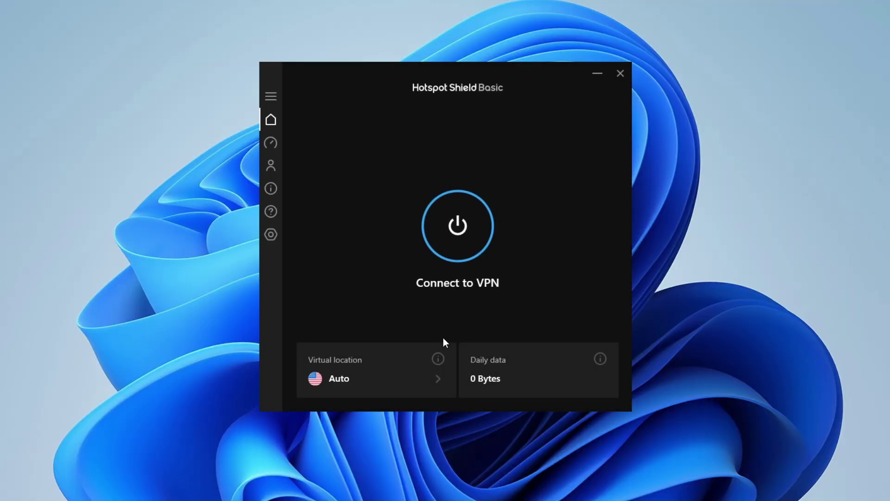
Connect the VPN through the United Kingdom virtual location and minimize Hotspot Shield.
{"action": "mouse_move", "coordinate": [431, 69]}
{"action": "left_mouse_down"}
{"action": "mouse_move", "coordinate": [436, 63]}
{"action": "mouse_move", "coordinate": [425, 71]}
{"action": "left_mouse_up"}
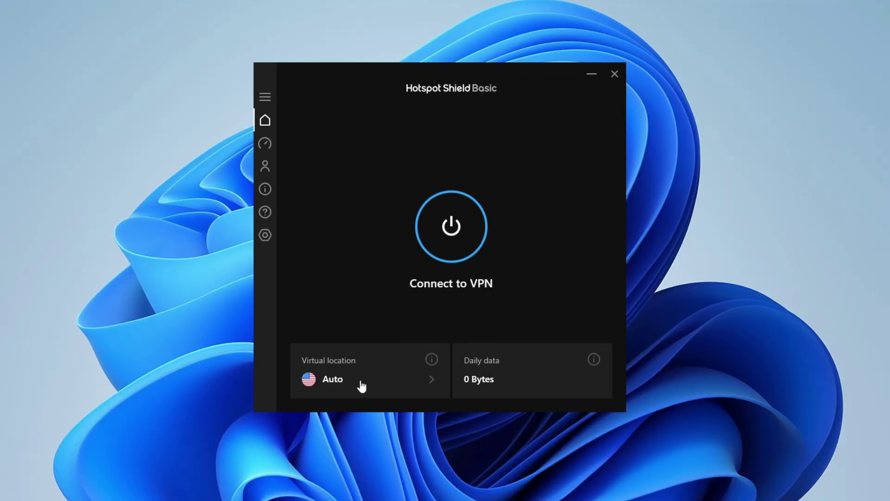
{"action": "left_click", "coordinate": [431, 380]}
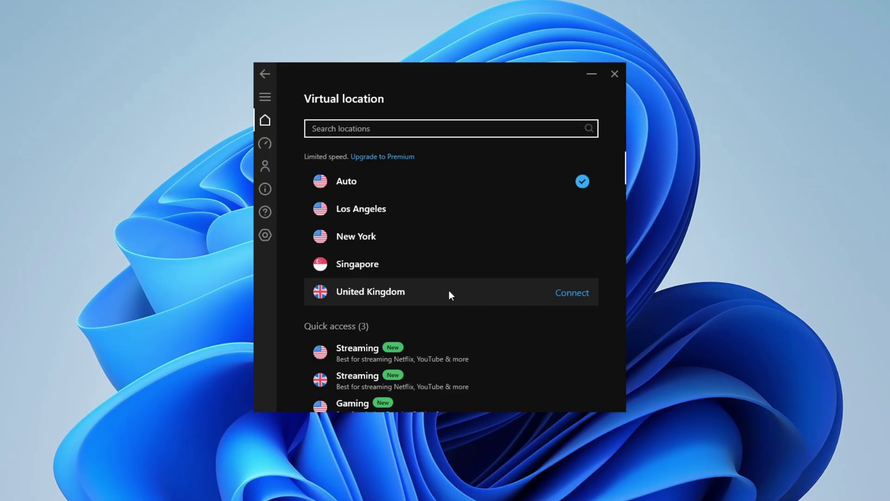
{"action": "left_click", "coordinate": [581, 297]}
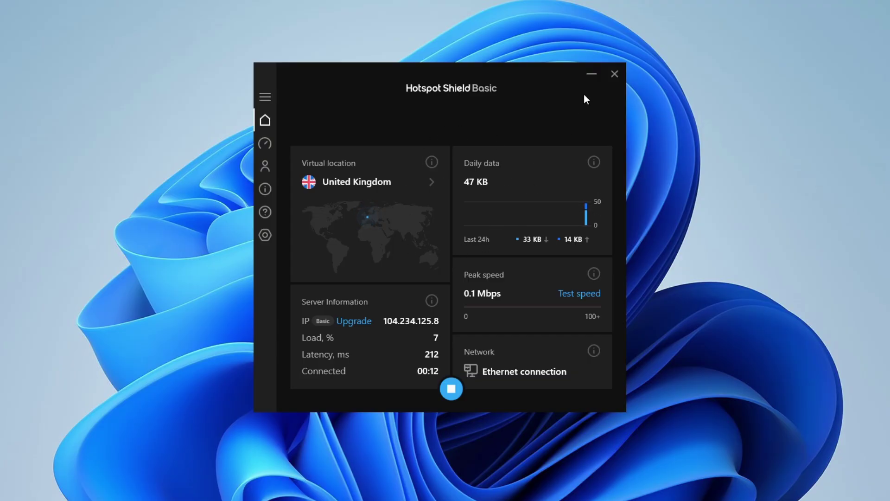
{"action": "left_click", "coordinate": [591, 75]}
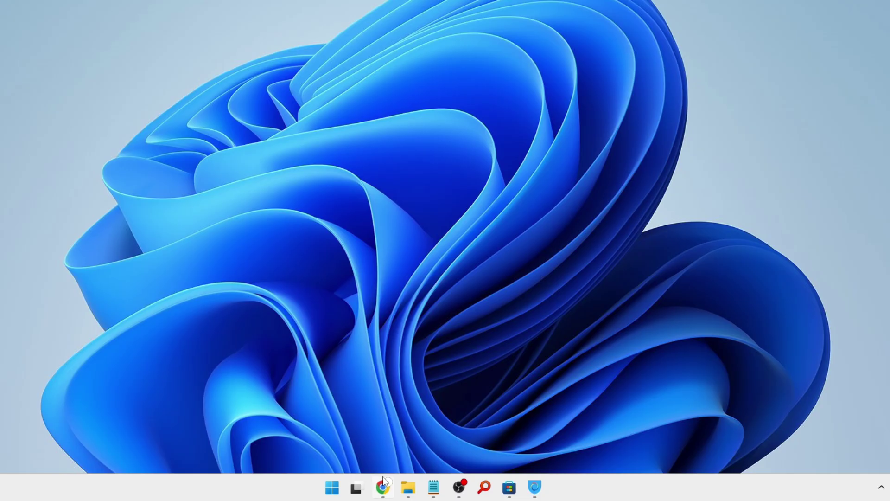
Launch CapCut from Start search, dismiss the Pro offer and create new blank project 0109.
{"action": "left_click", "coordinate": [333, 486]}
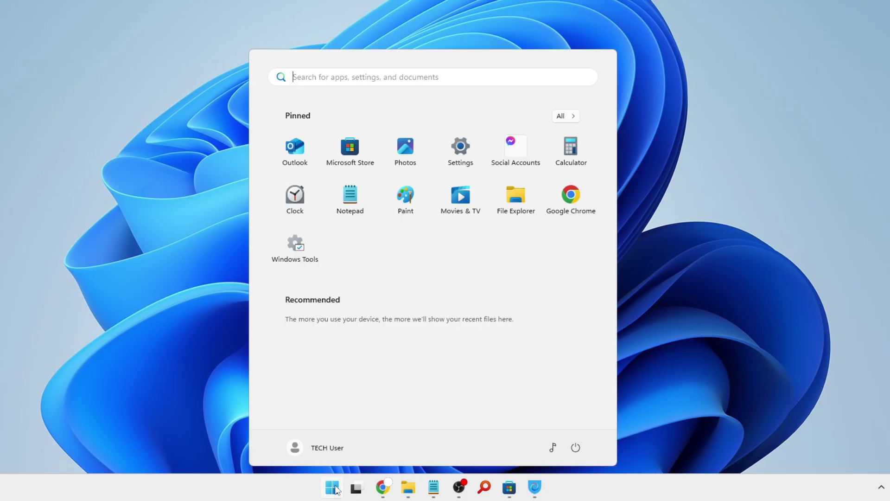
{"action": "type", "text": "capcut"}
{"action": "key", "text": "Return"}
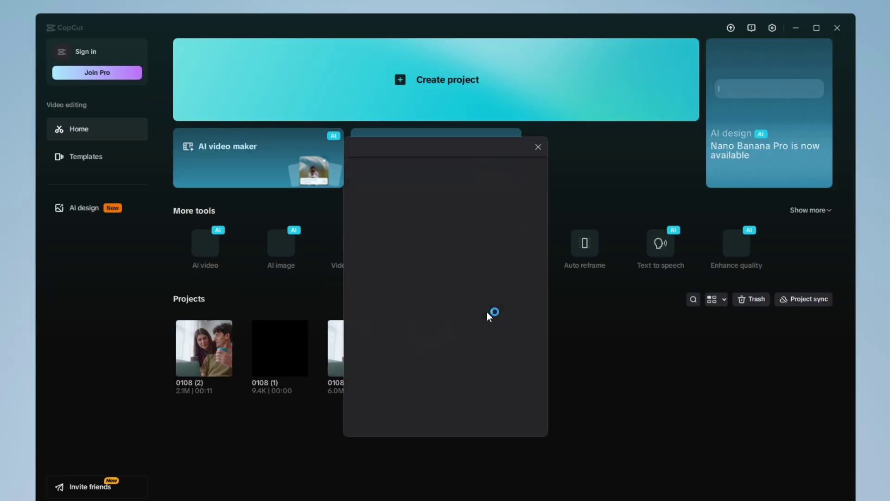
{"action": "left_click", "coordinate": [540, 150]}
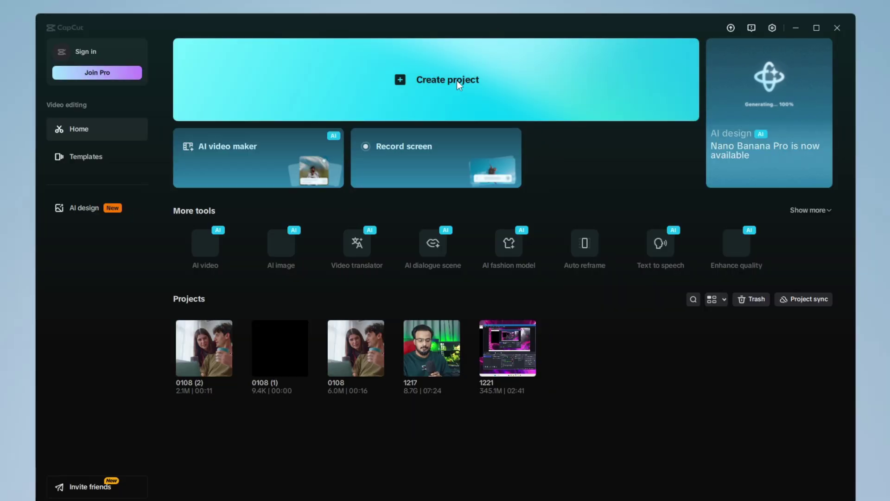
{"action": "left_click", "coordinate": [495, 79]}
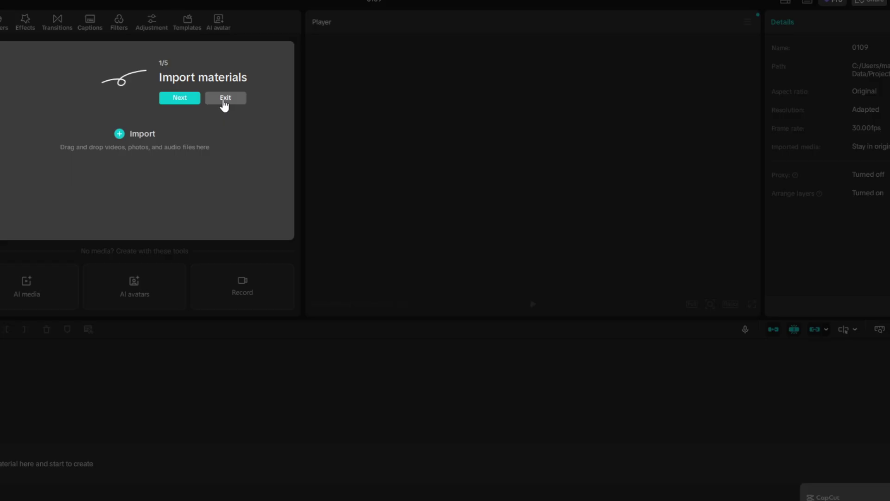
Import the four stock videos and line up the research and IT technician clips on the timeline.
{"action": "left_click", "coordinate": [225, 99]}
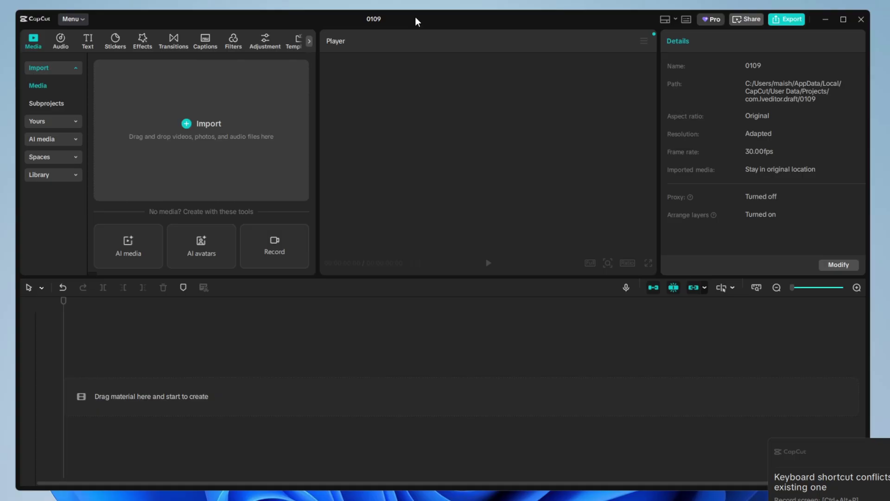
{"action": "left_click", "coordinate": [204, 138]}
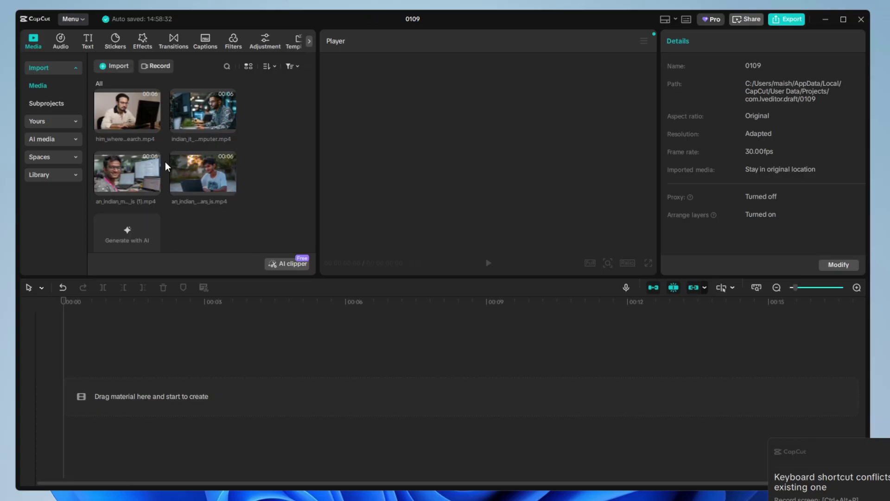
{"action": "left_click_drag", "start_coordinate": [129, 117], "coordinate": [112, 399]}
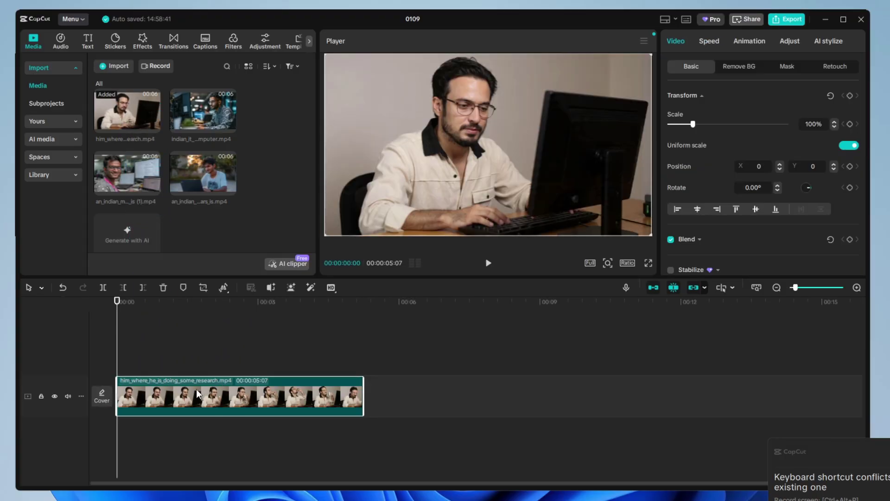
{"action": "left_click_drag", "start_coordinate": [215, 107], "coordinate": [363, 399]}
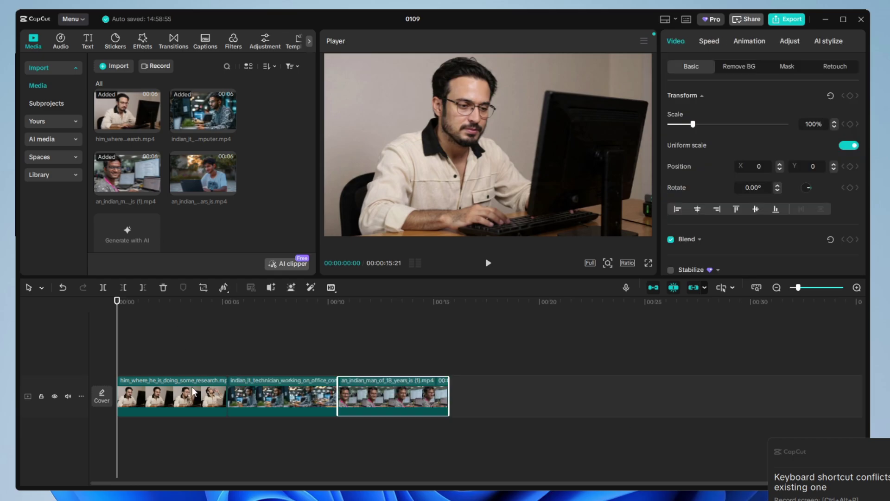
{"action": "left_click", "coordinate": [192, 388]}
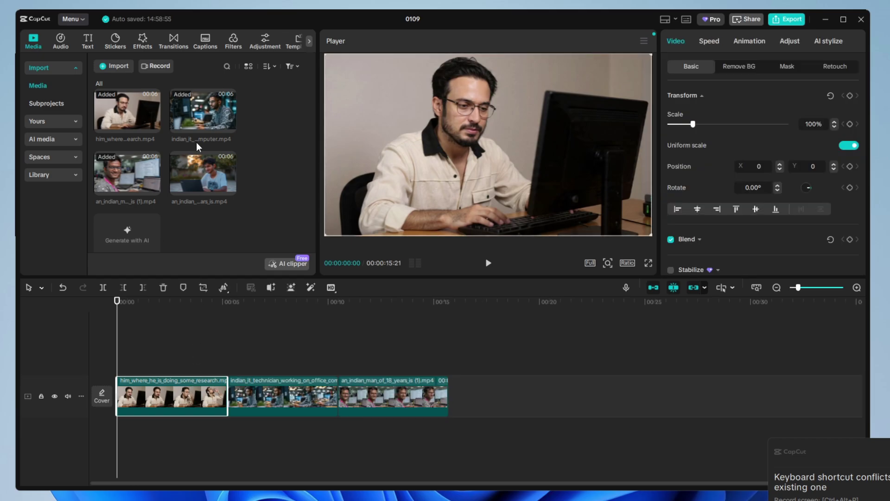
{"action": "left_click", "coordinate": [138, 42]}
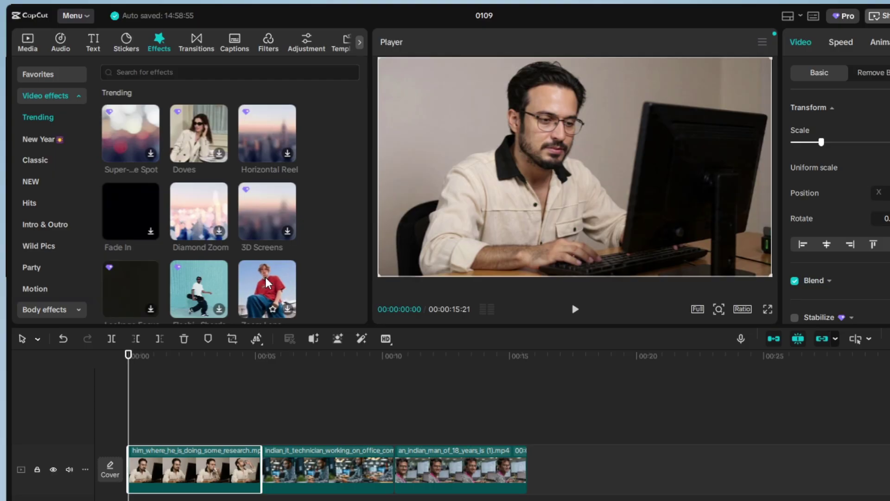
Add Zoom Lens over clip two, Tremble Zoom between clips one and two, and a top-right 'Lets go' title.
{"action": "left_click_drag", "start_coordinate": [267, 292], "coordinate": [292, 468]}
{"action": "left_click", "coordinate": [196, 44]}
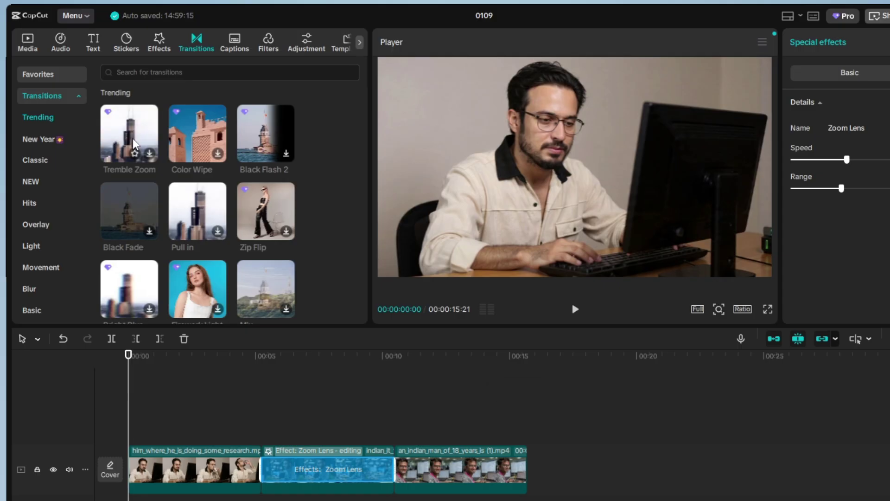
{"action": "mouse_move", "coordinate": [148, 150]}
{"action": "left_mouse_down"}
{"action": "mouse_move", "coordinate": [209, 336]}
{"action": "mouse_move", "coordinate": [276, 457]}
{"action": "mouse_move", "coordinate": [255, 475]}
{"action": "left_mouse_up"}
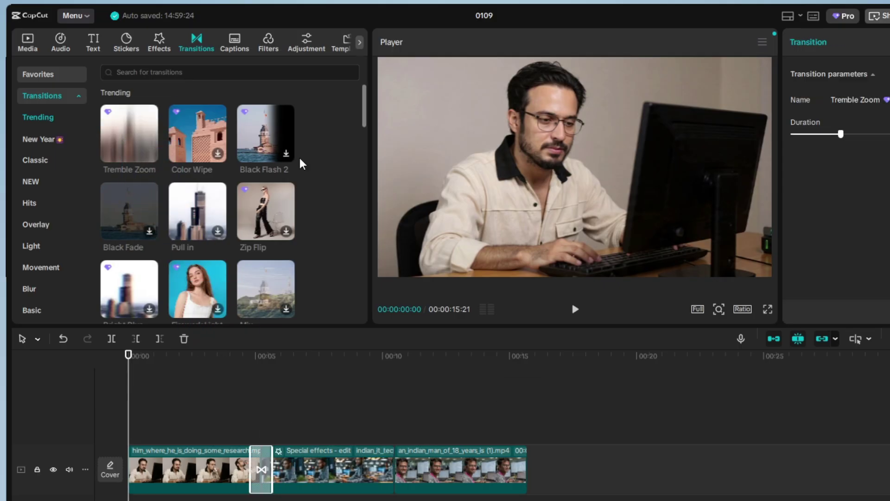
{"action": "left_click", "coordinate": [94, 44]}
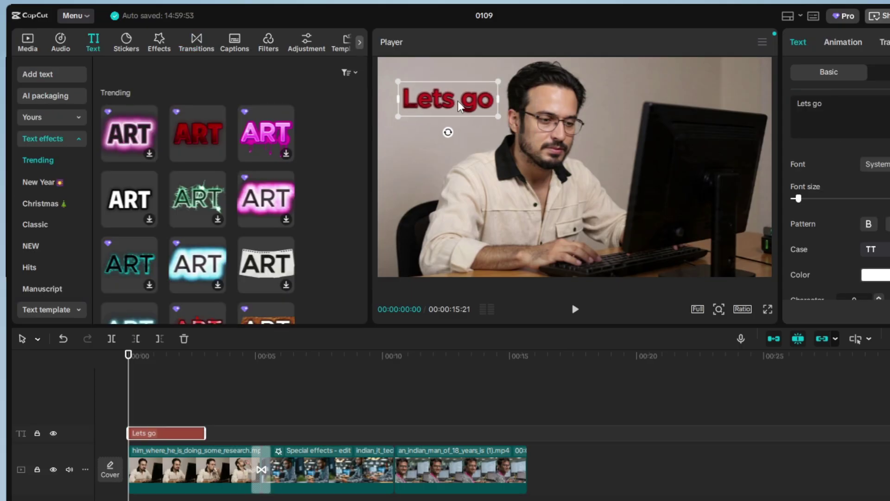
{"action": "left_click_drag", "start_coordinate": [459, 107], "coordinate": [695, 130]}
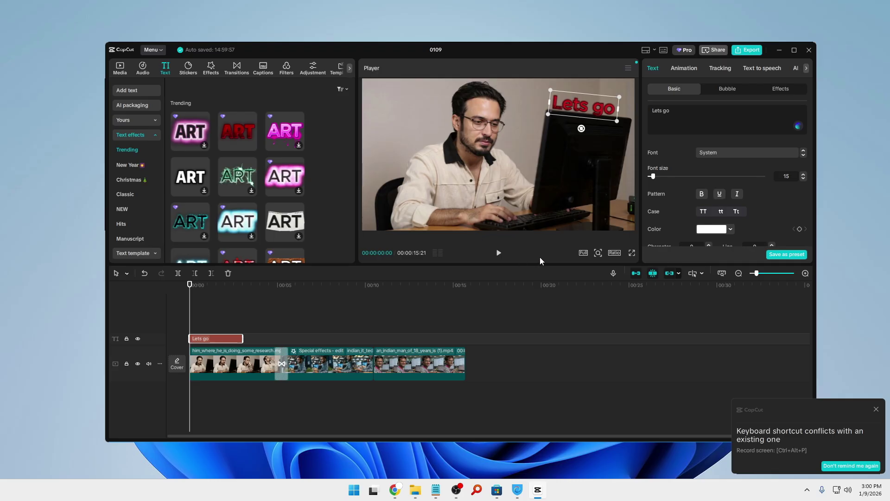
Play a full-screen preview, then attempt export to reveal the Pro warning for Tremble Zoom and Text.
{"action": "left_click", "coordinate": [633, 255]}
{"action": "key", "text": "space"}
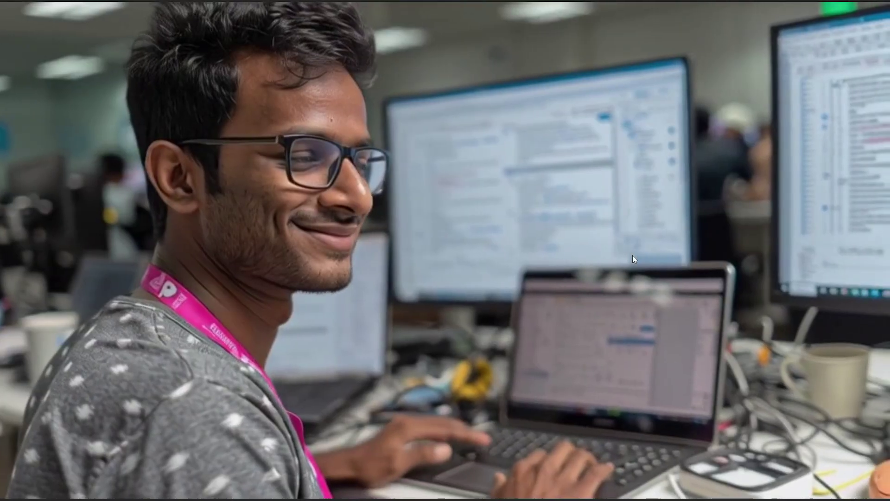
{"action": "key", "text": "Escape"}
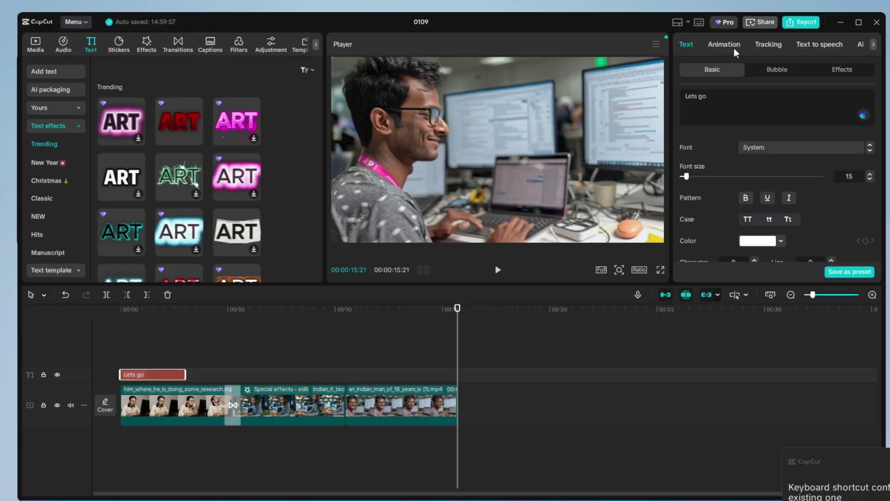
{"action": "left_click", "coordinate": [804, 23]}
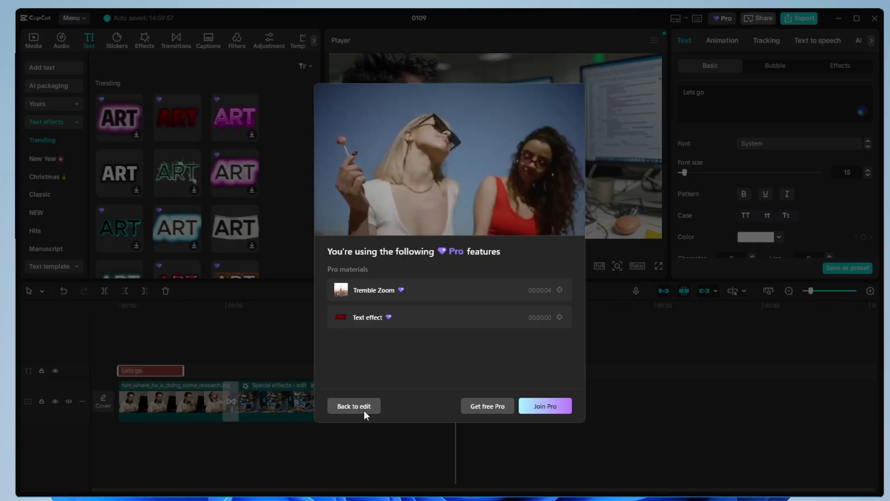
Return to editing, combine all timeline layers into Compound clip1 and pre-process it.
{"action": "left_click", "coordinate": [354, 406]}
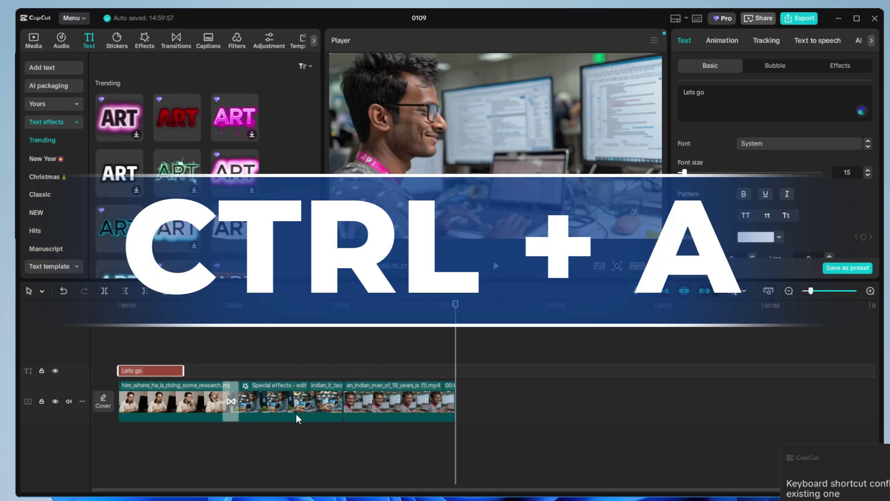
{"action": "key", "text": "ctrl+a"}
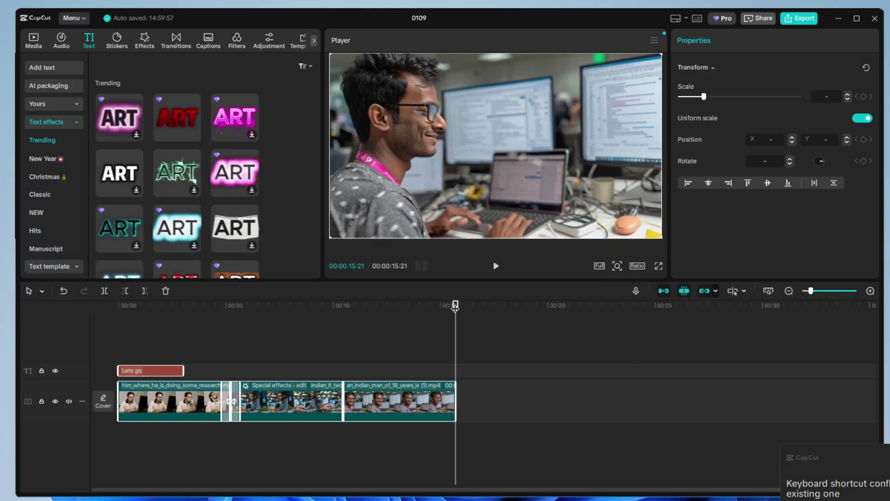
{"action": "left_click_drag", "start_coordinate": [456, 306], "coordinate": [171, 305]}
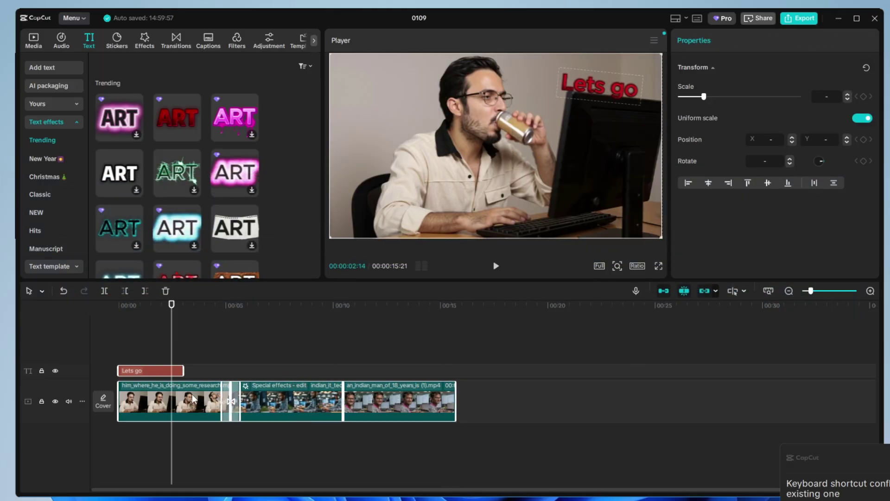
{"action": "right_click", "coordinate": [192, 397]}
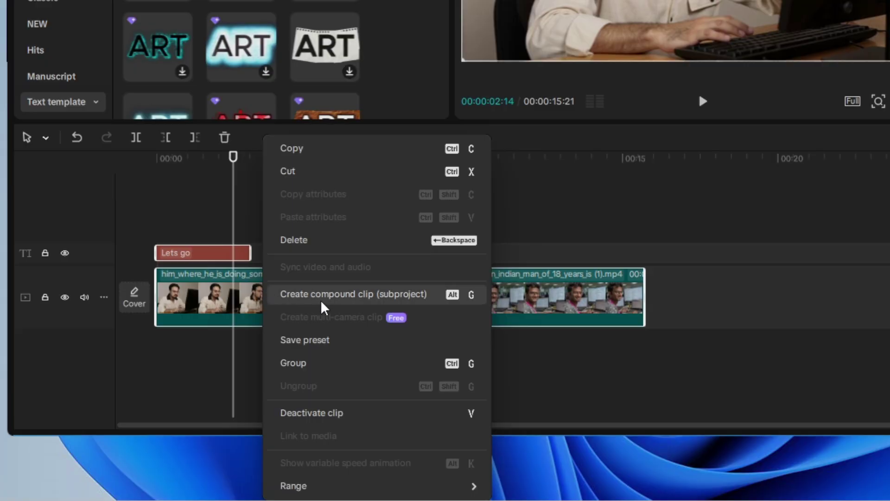
{"action": "left_click", "coordinate": [355, 296]}
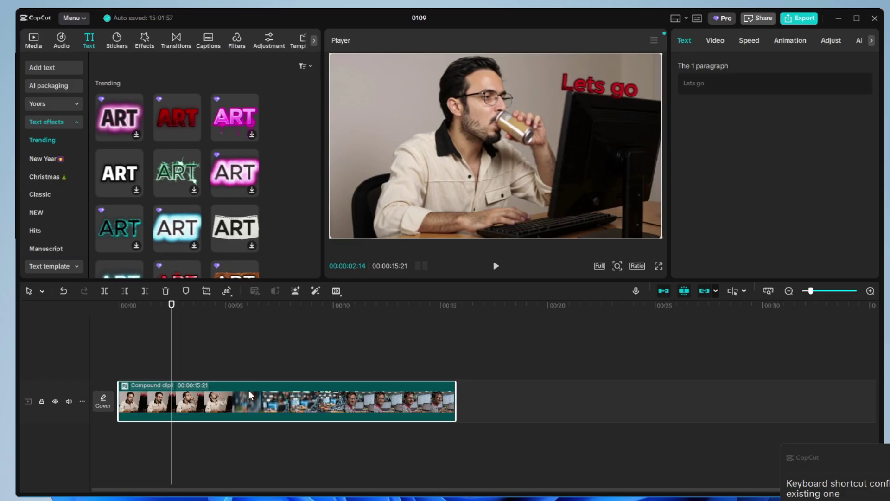
{"action": "right_click", "coordinate": [197, 397]}
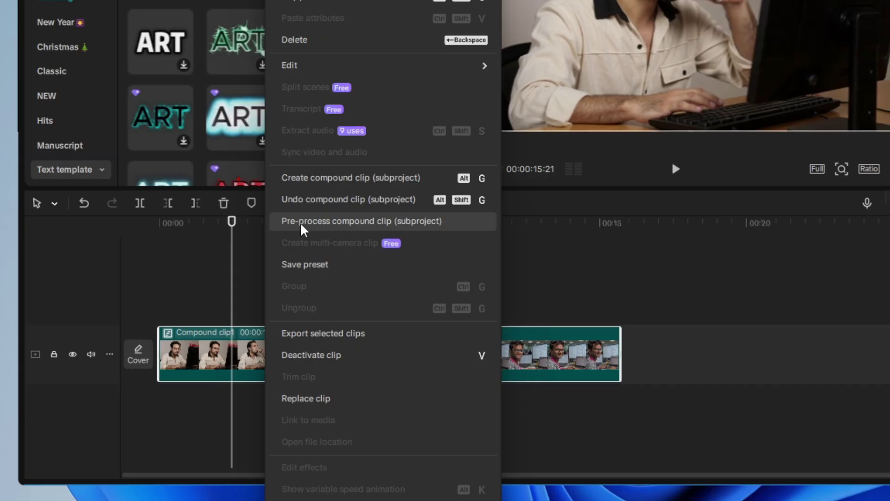
{"action": "left_click", "coordinate": [380, 224]}
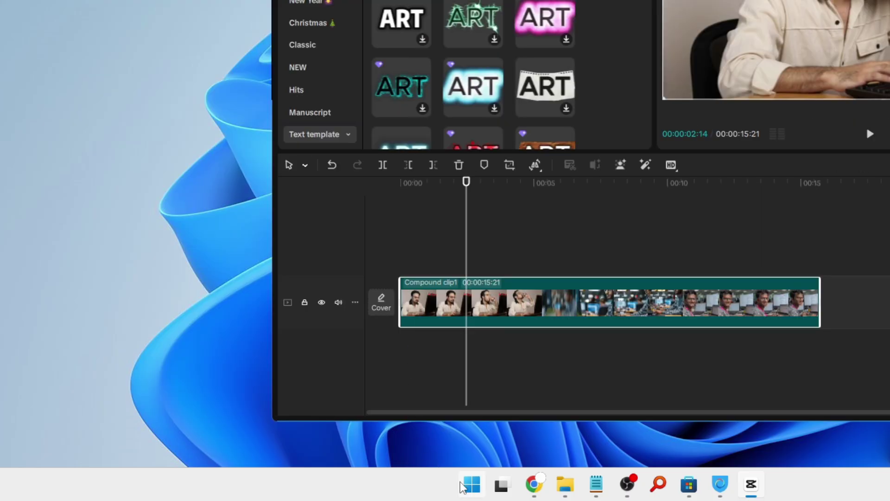
Open the AppData folder by running 'appdat' from the Run box.
{"action": "right_click", "coordinate": [181, 500]}
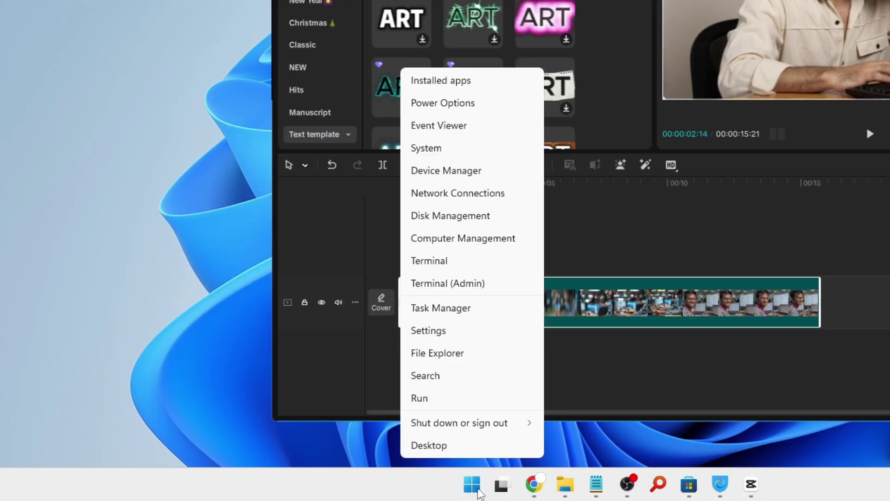
{"action": "left_click", "coordinate": [444, 402]}
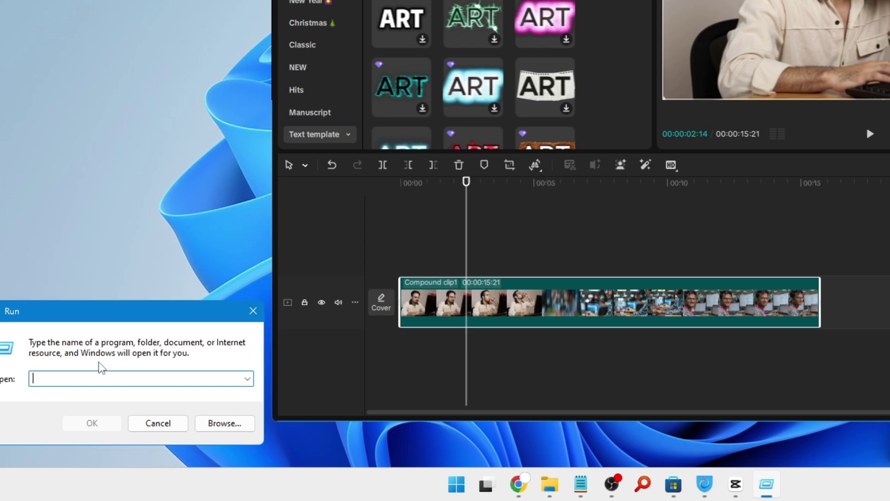
{"action": "type", "text": "appdata"}
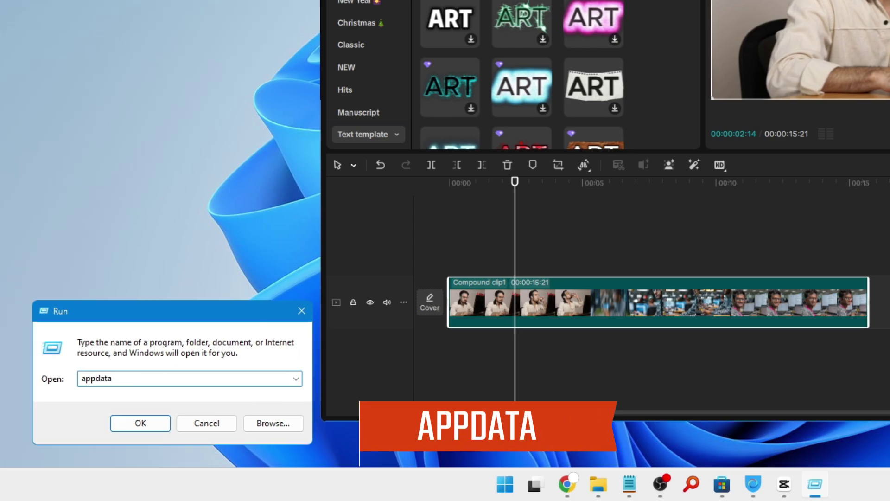
{"action": "key", "text": "Return"}
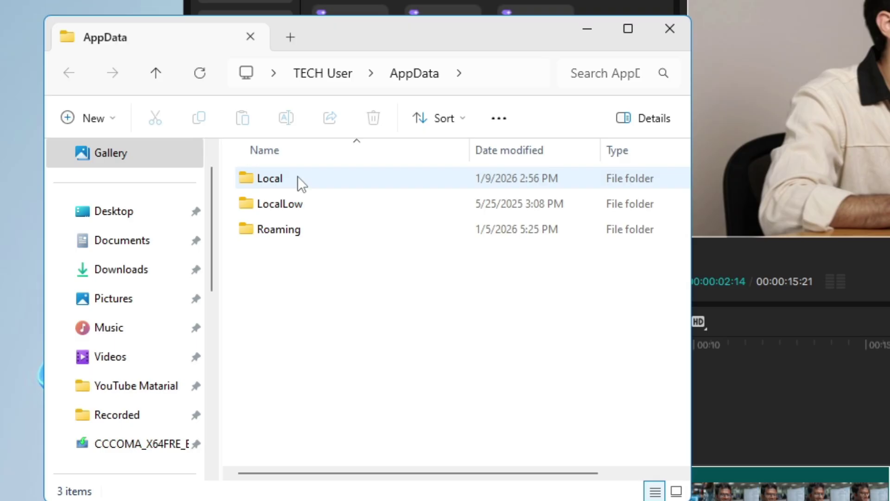
Go into AppData's Local folder and then into the CapCut folder.
{"action": "left_click", "coordinate": [404, 55]}
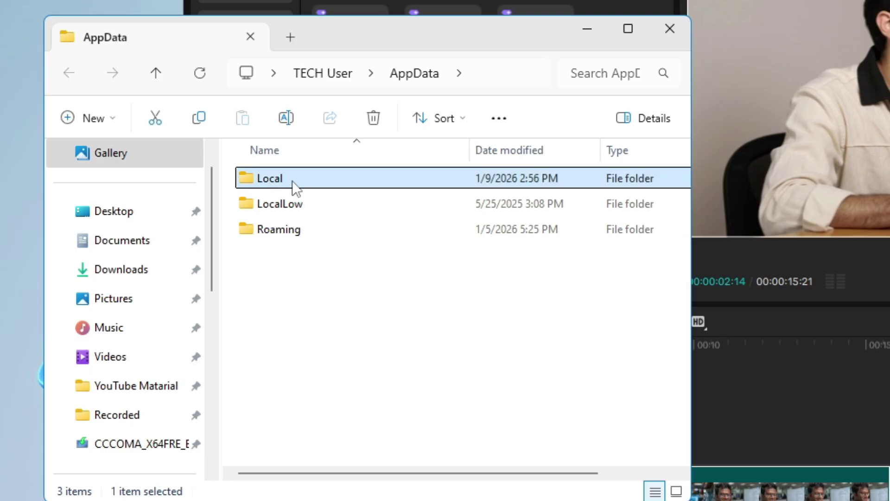
{"action": "double_click", "coordinate": [293, 182]}
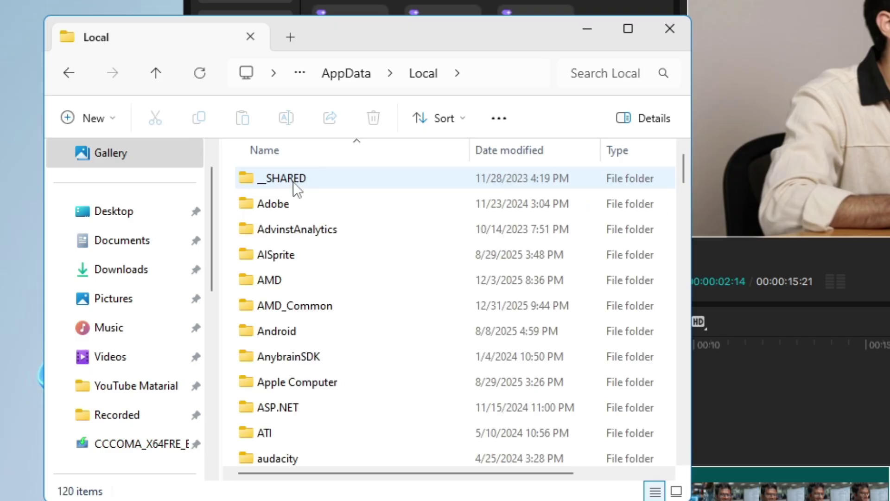
{"action": "left_click", "coordinate": [297, 255]}
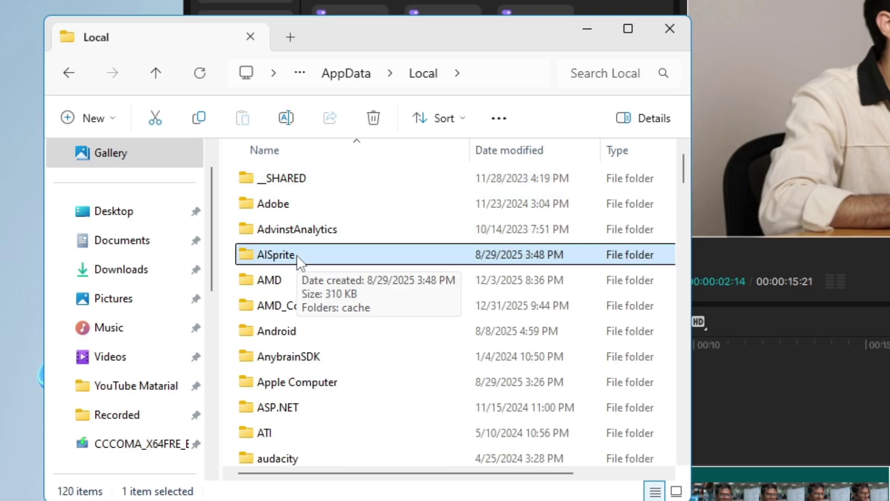
{"action": "key", "text": "c"}
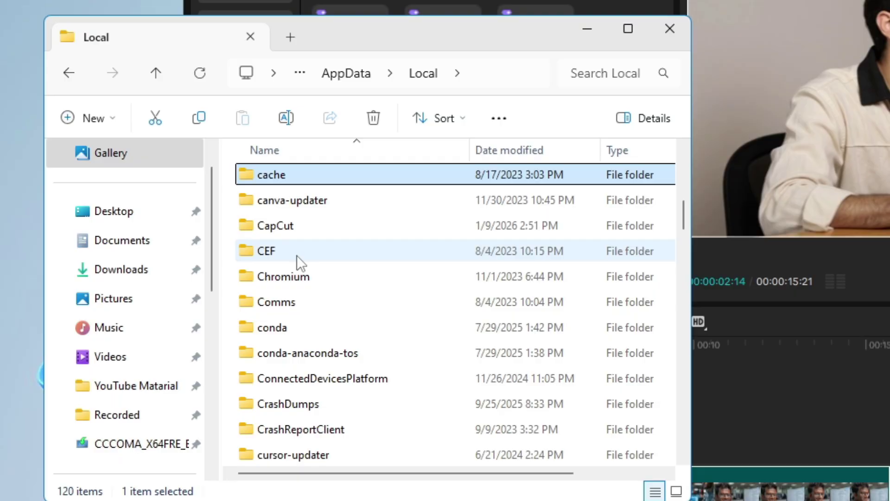
{"action": "double_click", "coordinate": [292, 225]}
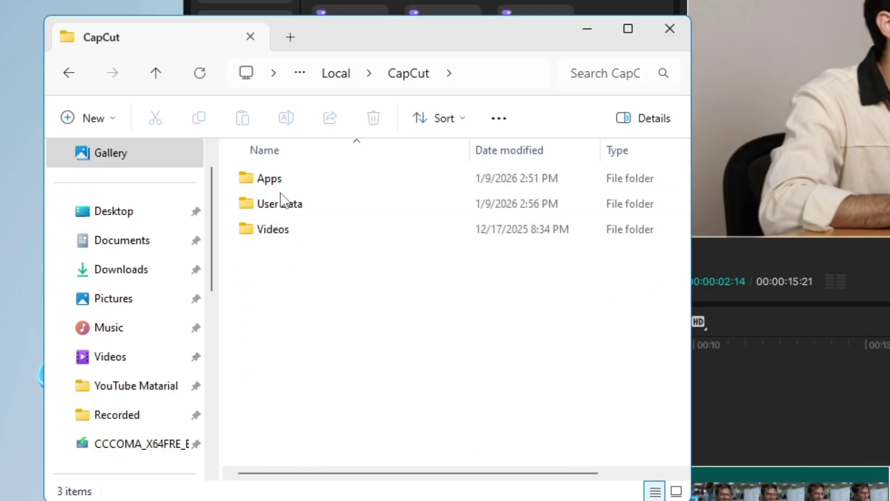
Open User Data > Projects and check com.lveditor.draft and the com.lveditor.textTemplate.draft folder.
{"action": "left_click", "coordinate": [292, 206]}
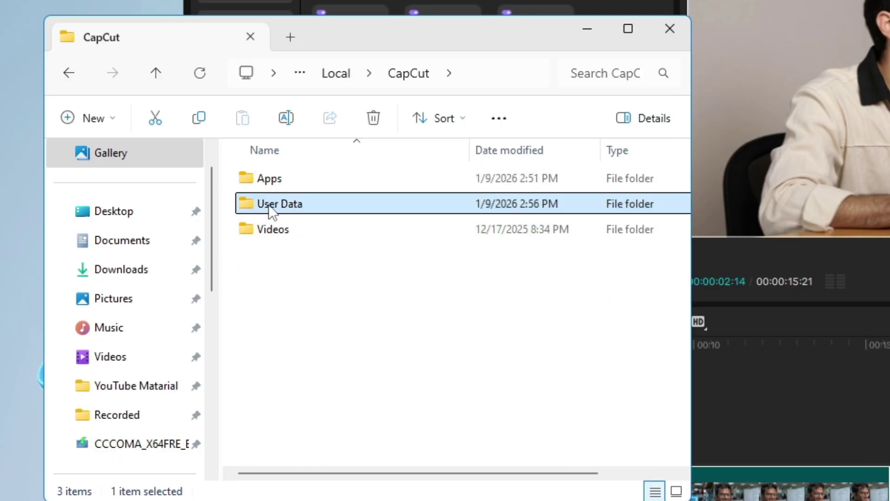
{"action": "double_click", "coordinate": [285, 203]}
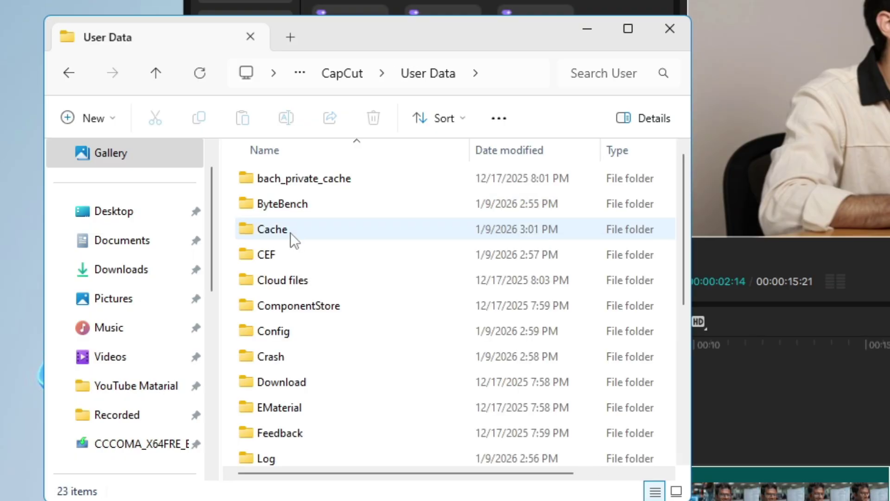
{"action": "scroll", "coordinate": [302, 334], "scroll_direction": "down", "scroll_amount": 3}
{"action": "scroll", "coordinate": [302, 334], "scroll_direction": "down", "scroll_amount": 1}
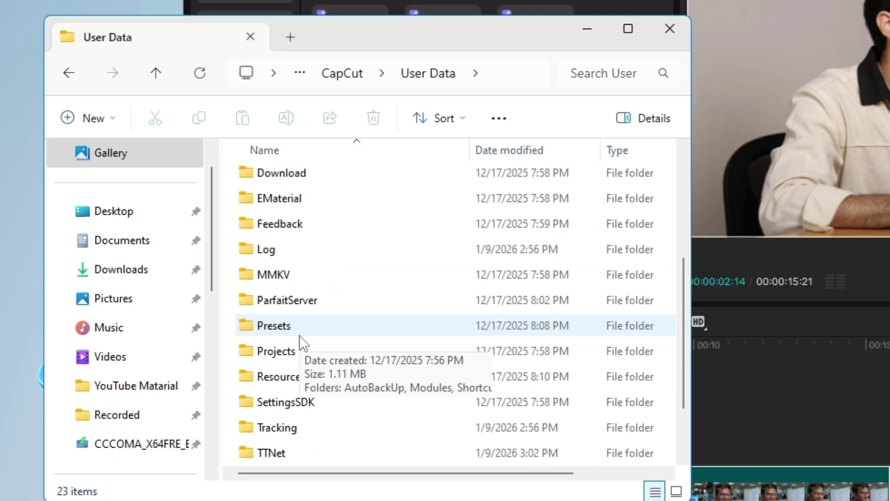
{"action": "left_click", "coordinate": [282, 360]}
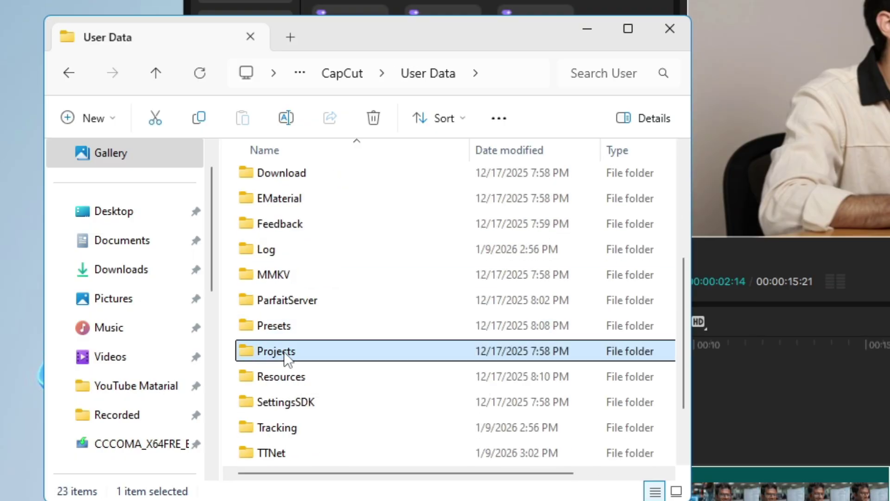
{"action": "double_click", "coordinate": [284, 351]}
{"action": "left_click", "coordinate": [289, 176]}
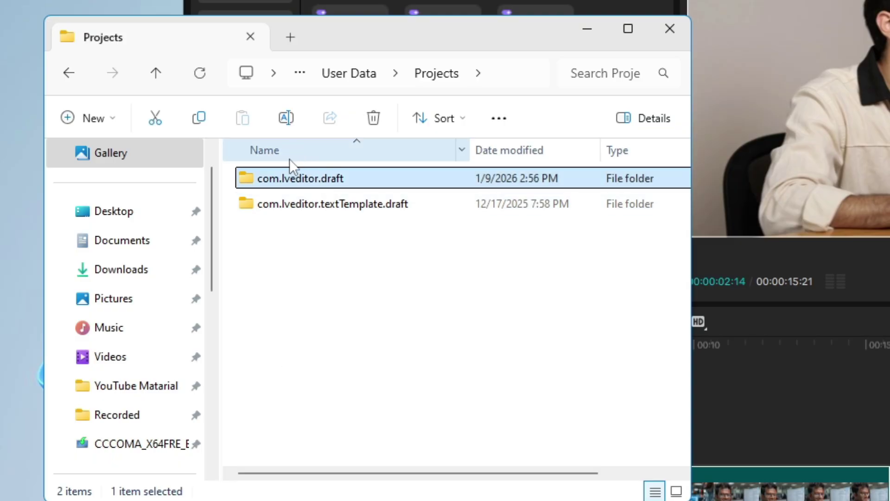
{"action": "left_click", "coordinate": [307, 210]}
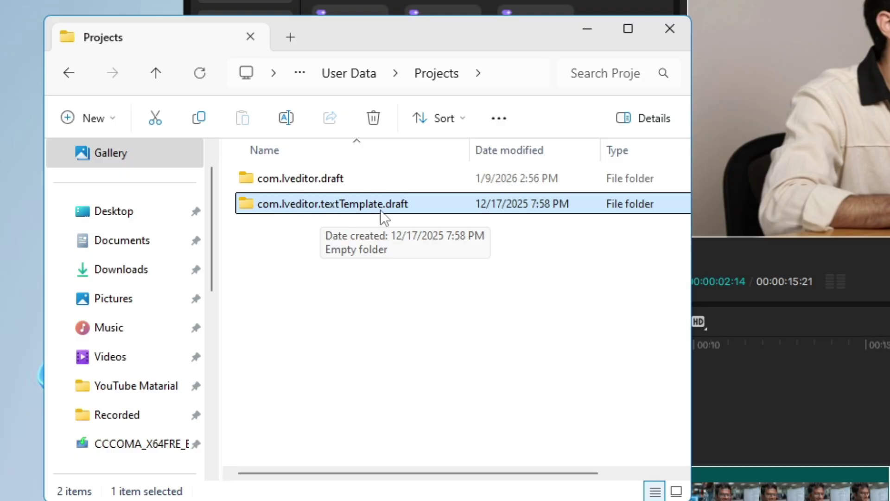
{"action": "left_click", "coordinate": [292, 185]}
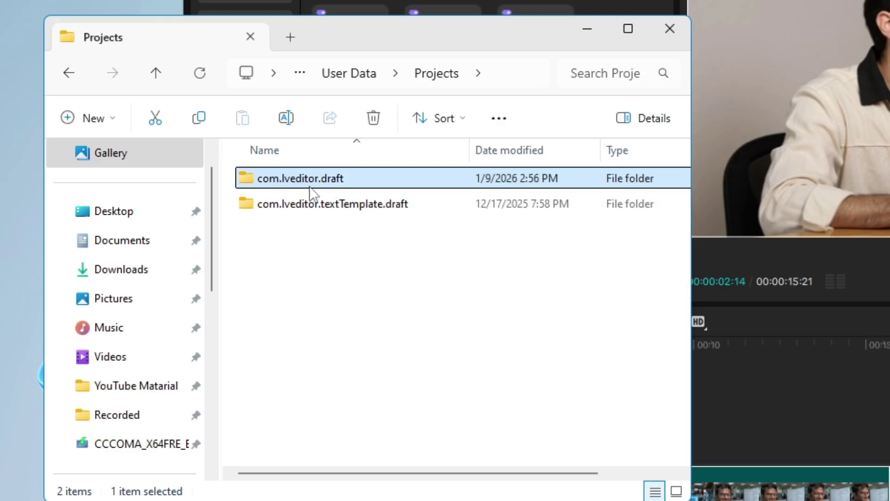
Browse com.lveditor.draft > 0109 > Resources > combination and select the 14.9 MB video.mp4.
{"action": "double_click", "coordinate": [341, 182]}
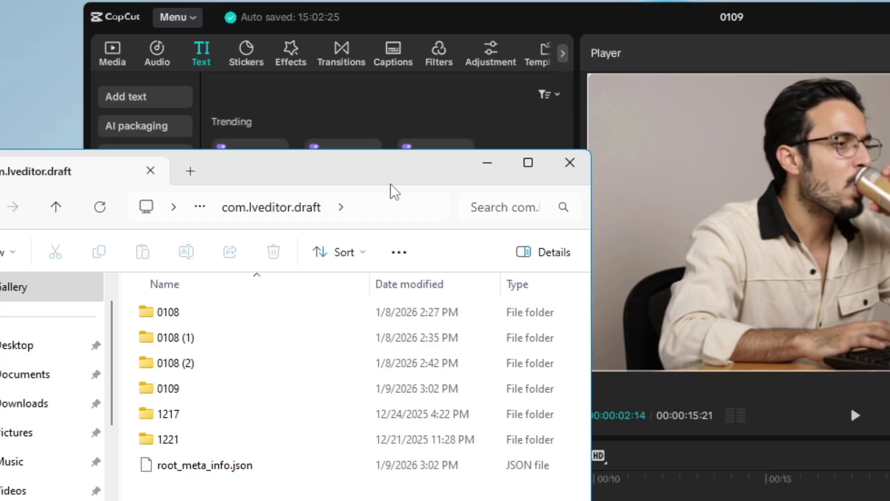
{"action": "left_click", "coordinate": [184, 389]}
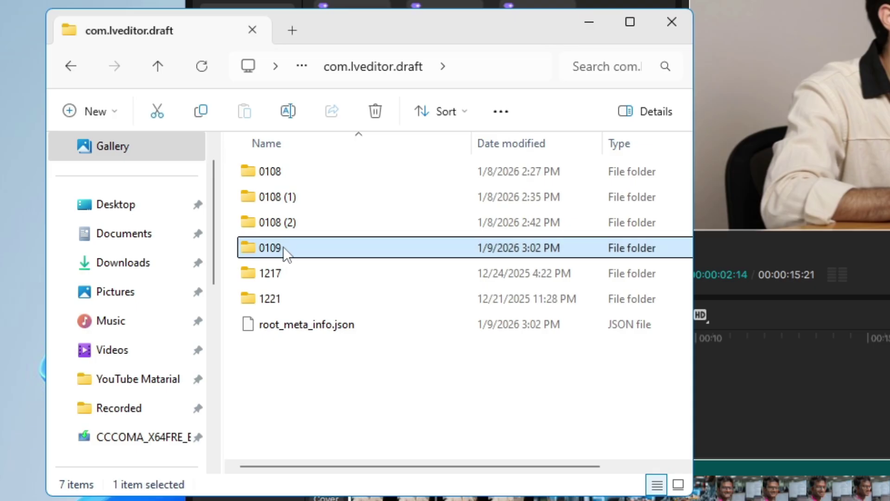
{"action": "double_click", "coordinate": [282, 247]}
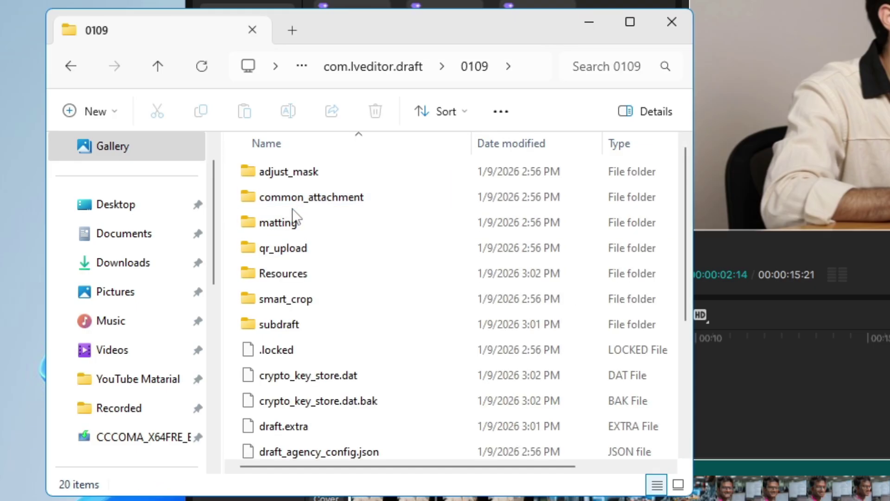
{"action": "left_click", "coordinate": [286, 275]}
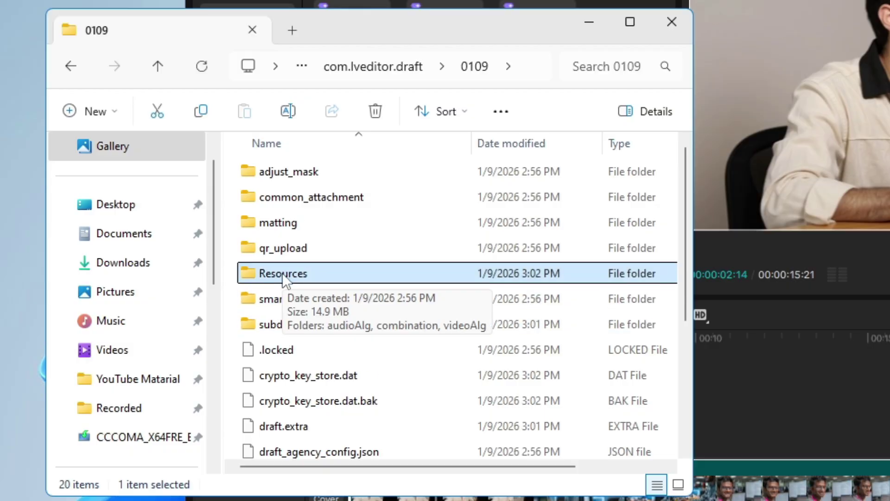
{"action": "double_click", "coordinate": [283, 274]}
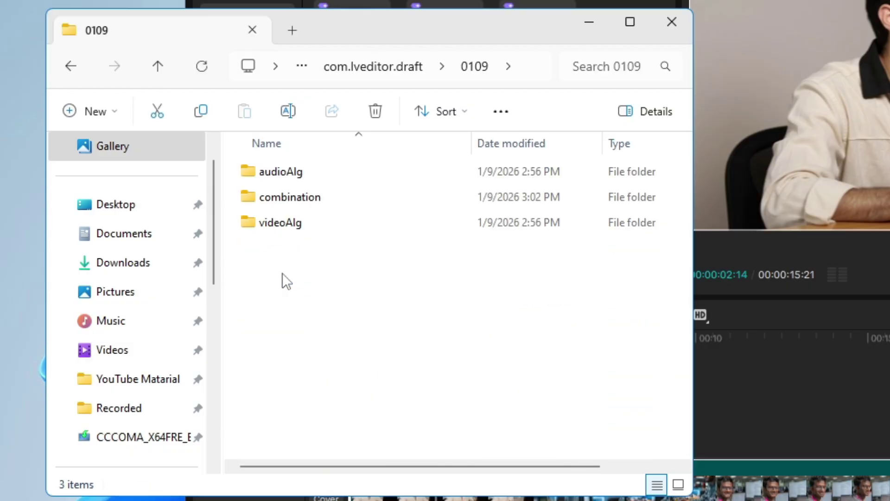
{"action": "left_click", "coordinate": [313, 196]}
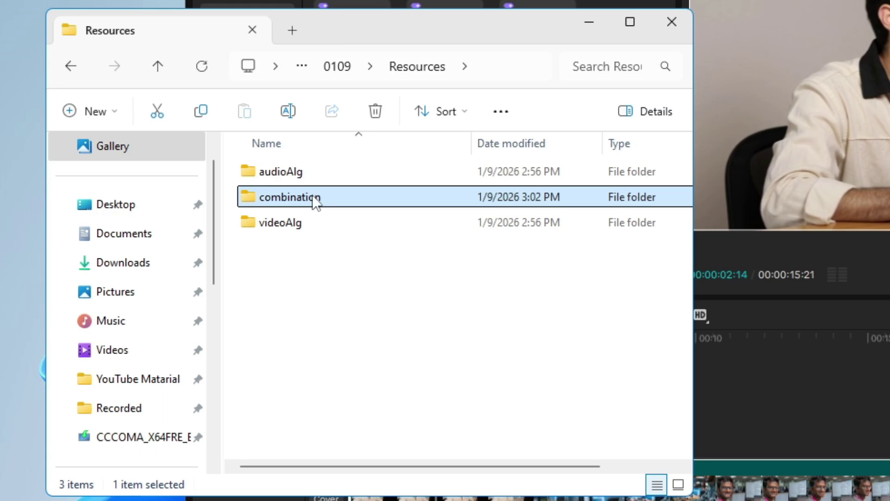
{"action": "double_click", "coordinate": [314, 198]}
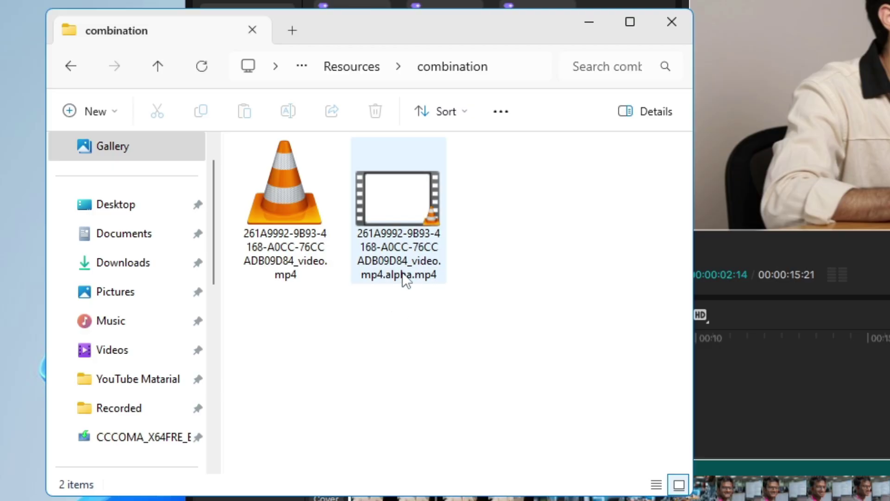
{"action": "mouse_move", "coordinate": [399, 280]}
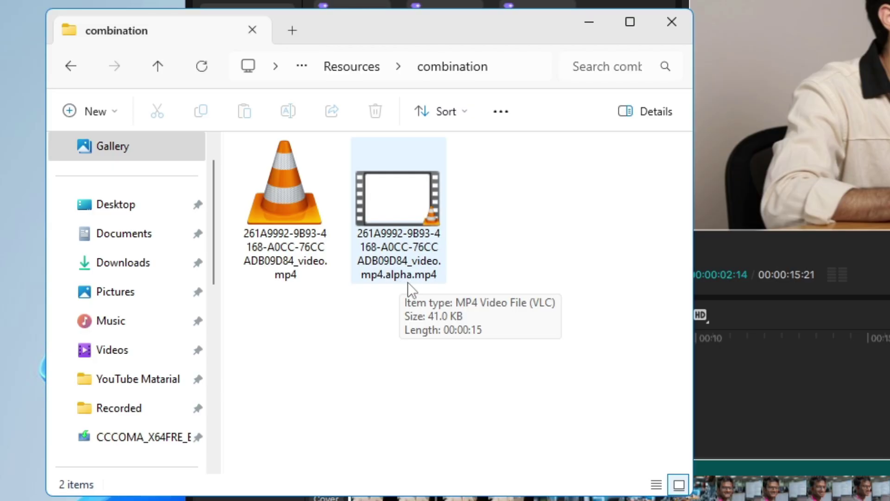
{"action": "left_click", "coordinate": [289, 276]}
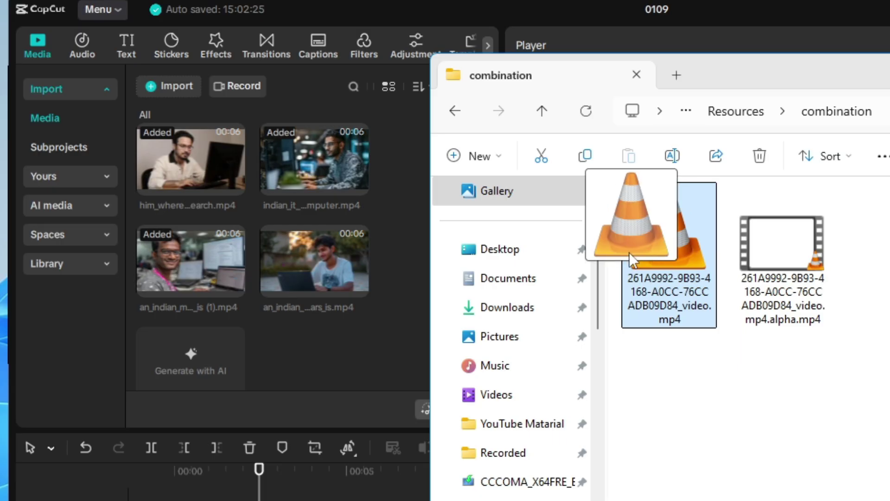
Import the cached video.mp4 into the Media panel and replace Compound clip1 with it.
{"action": "left_click_drag", "start_coordinate": [633, 262], "coordinate": [335, 332]}
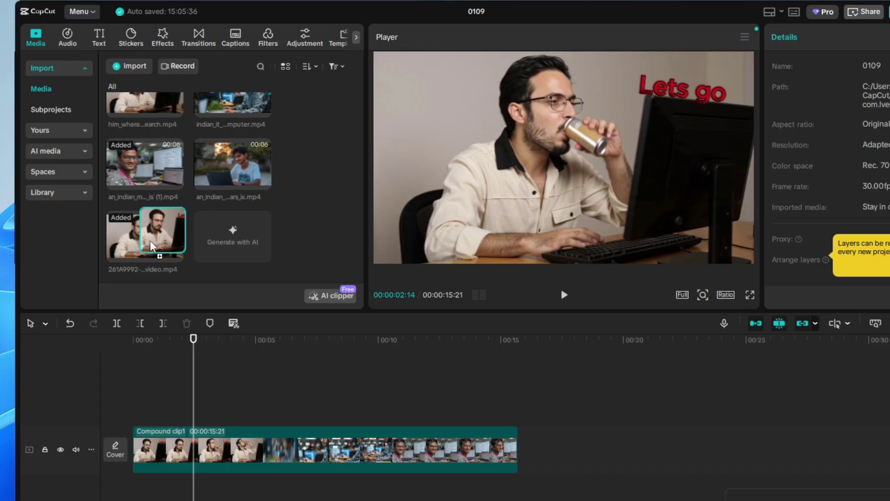
{"action": "left_click_drag", "start_coordinate": [152, 244], "coordinate": [272, 461]}
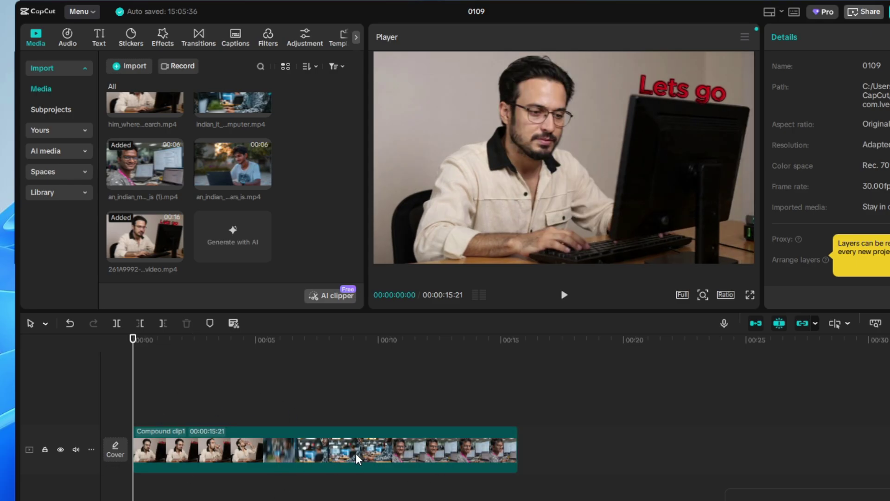
{"action": "mouse_move", "coordinate": [160, 245]}
{"action": "left_click_drag", "start_coordinate": [145, 240], "coordinate": [179, 446]}
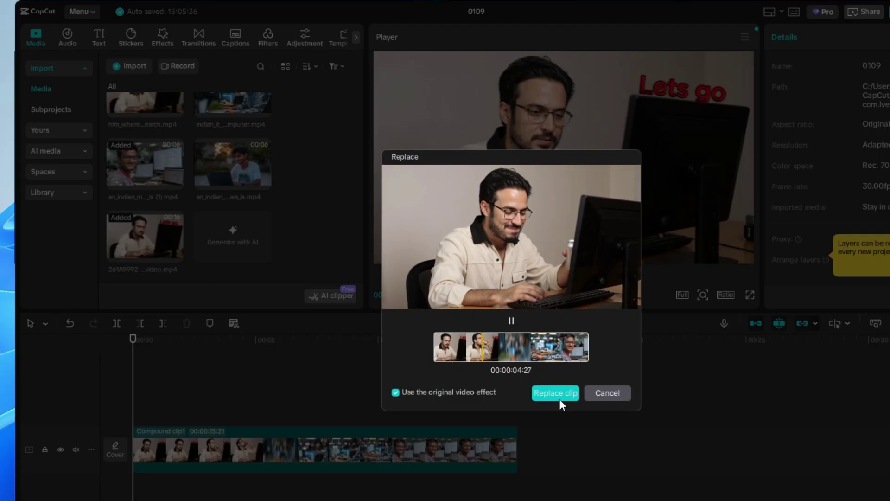
{"action": "left_click", "coordinate": [558, 396]}
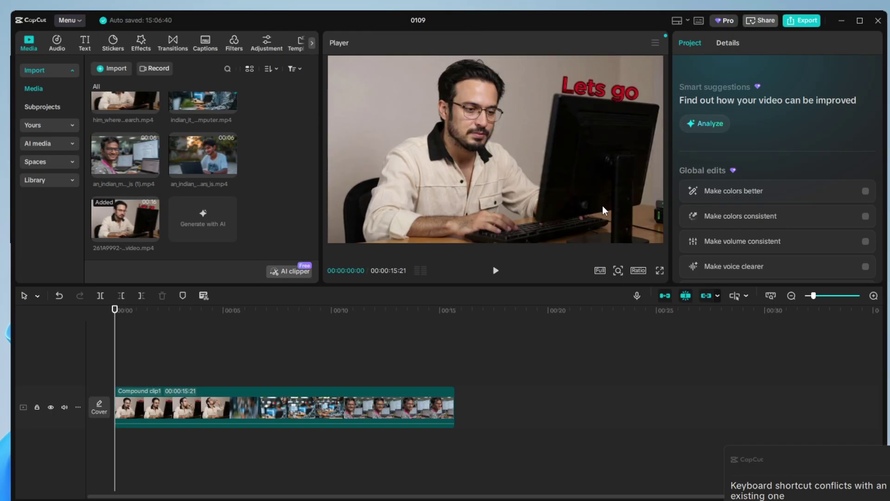
Export the 0109 project with the resolution set to 4K.
{"action": "left_click", "coordinate": [805, 20]}
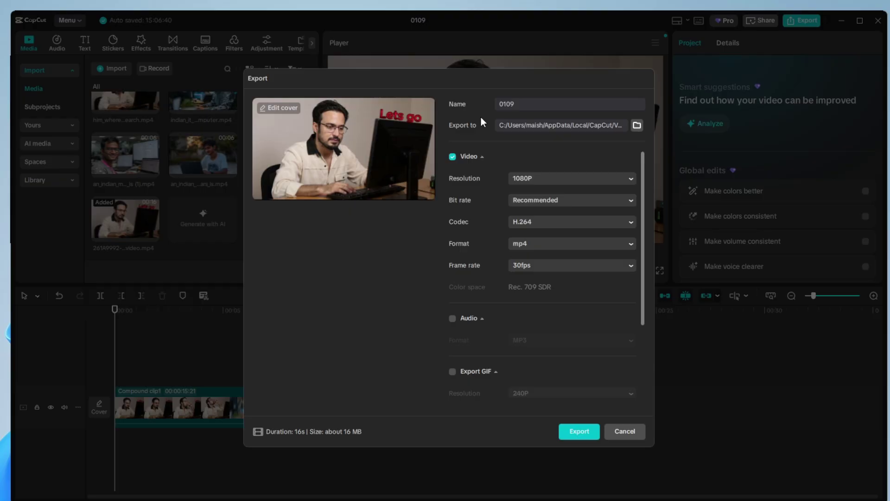
{"action": "left_click", "coordinate": [548, 183]}
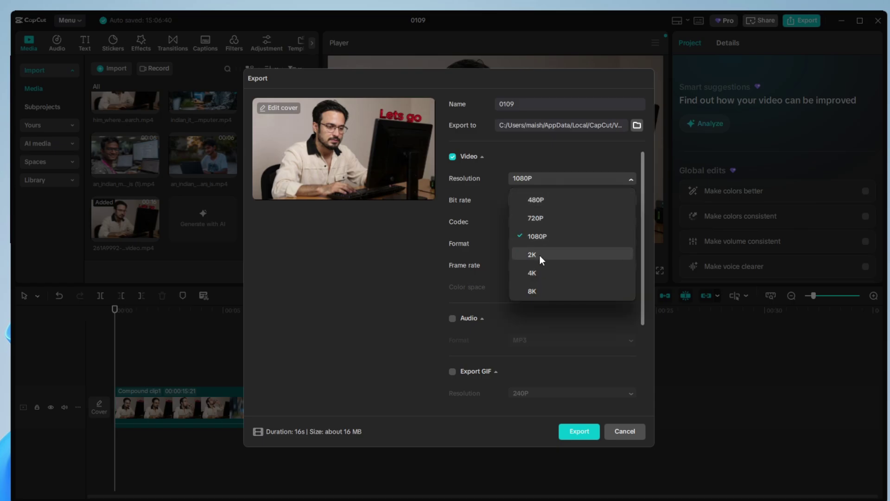
{"action": "left_click", "coordinate": [538, 274]}
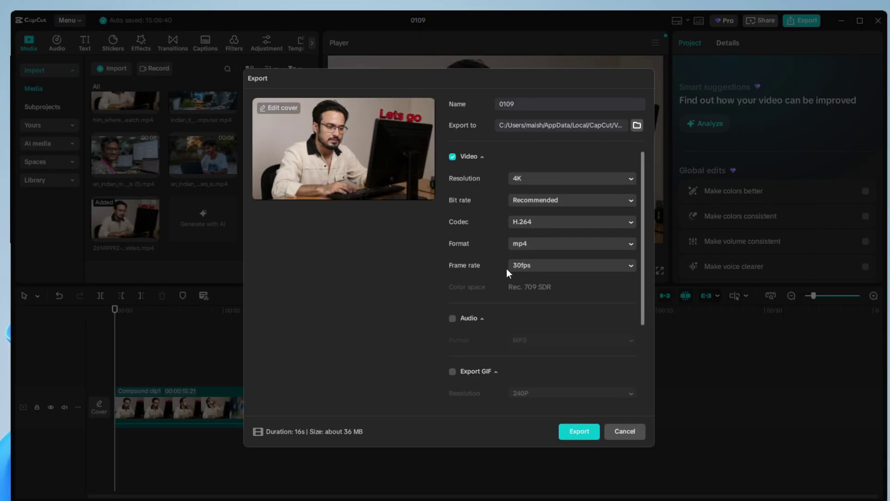
{"action": "left_click", "coordinate": [579, 431]}
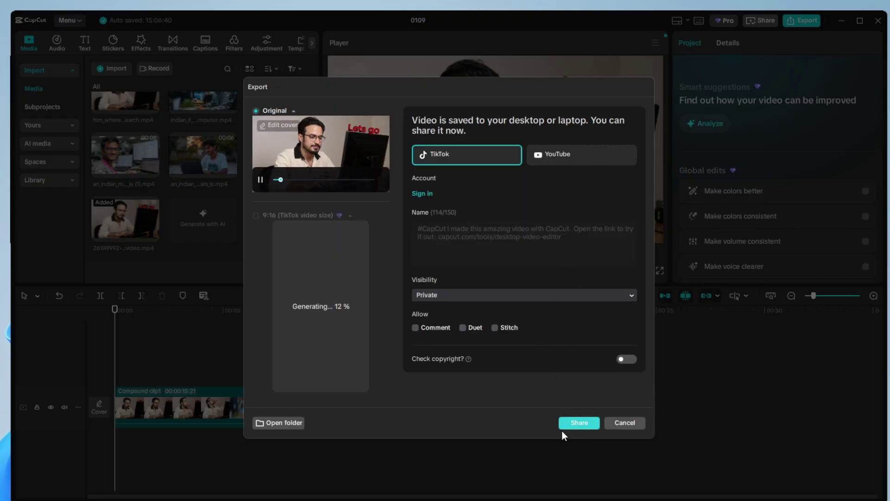
{"action": "left_click", "coordinate": [288, 427]}
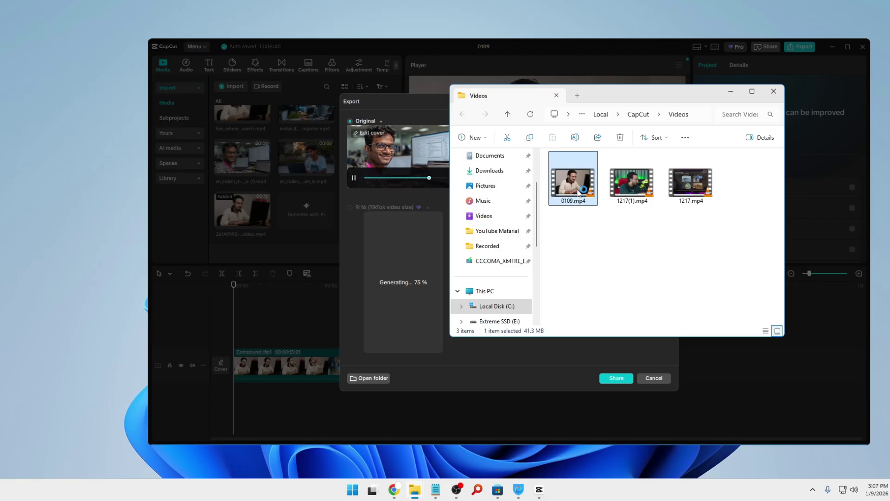
{"action": "double_click", "coordinate": [527, 197]}
{"action": "double_click", "coordinate": [578, 194]}
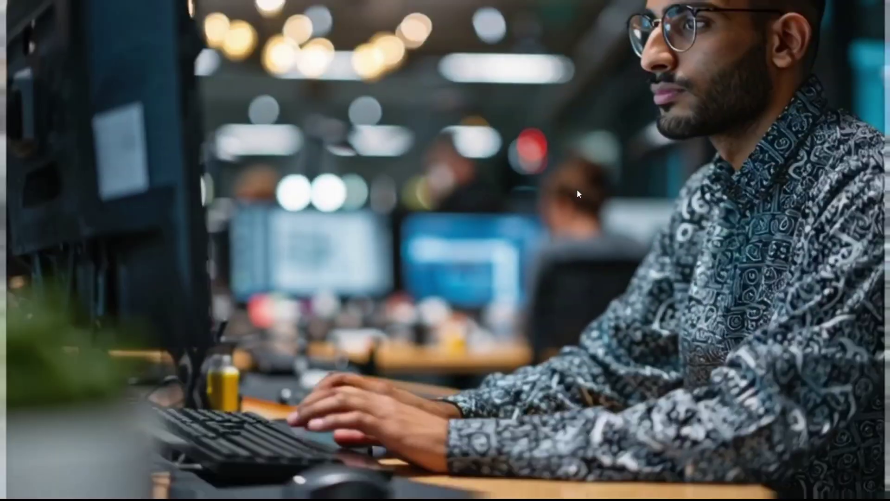
{"action": "double_click", "coordinate": [577, 194]}
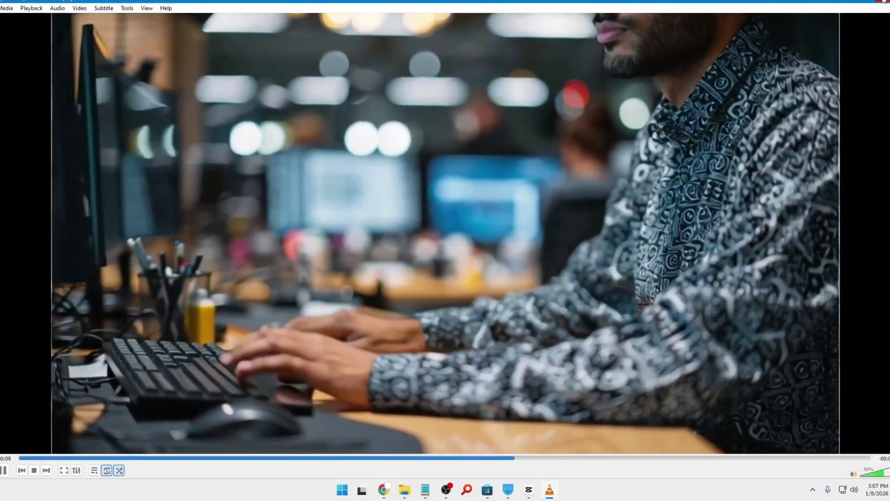
{"action": "left_click", "coordinate": [886, 3]}
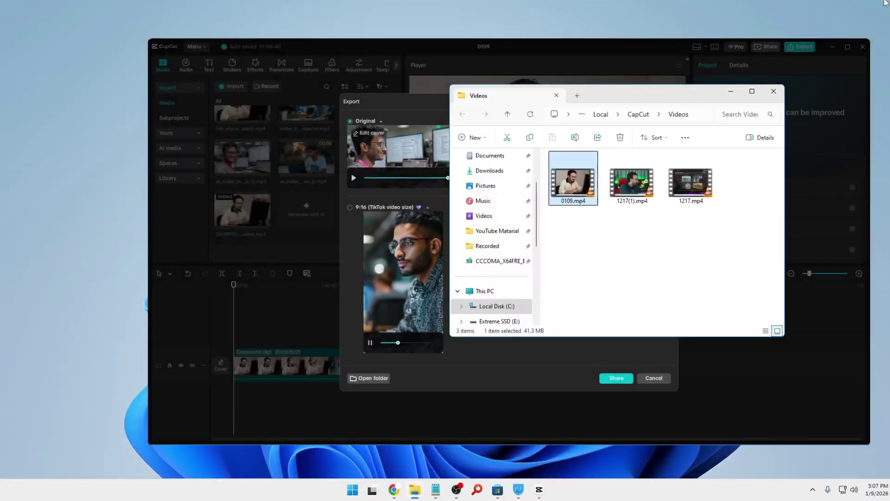
{"action": "left_click", "coordinate": [736, 94]}
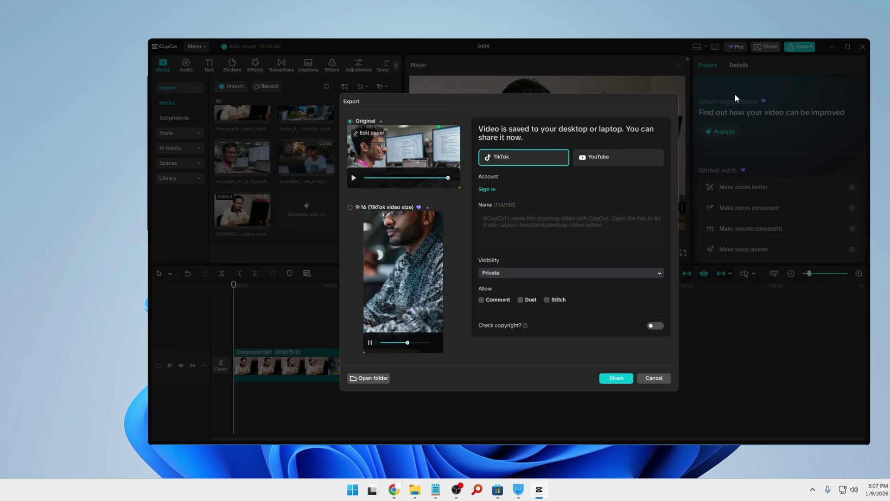